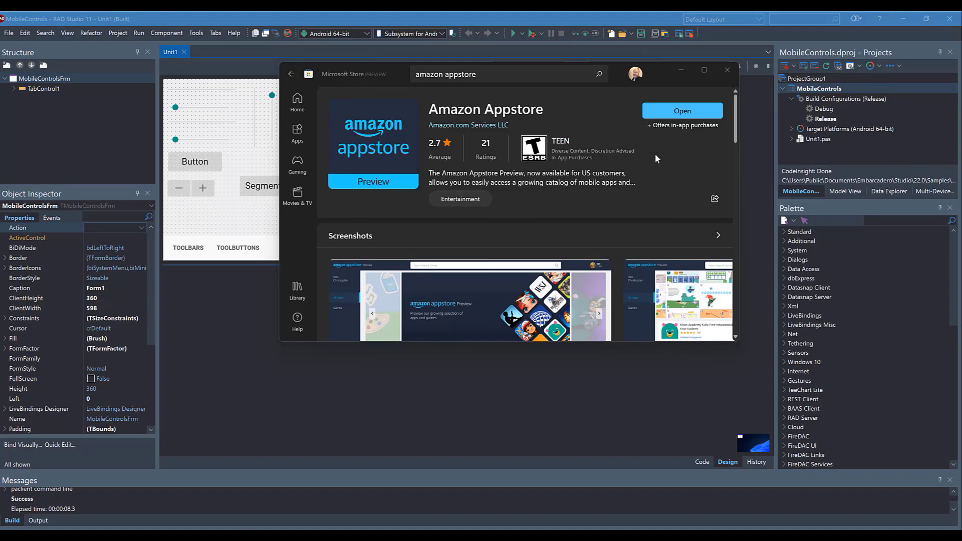
Step: Minimize the Microsoft Store window and open Windows Subsystem for Android Settings
{"action": "left_click", "coordinate": [681, 70]}
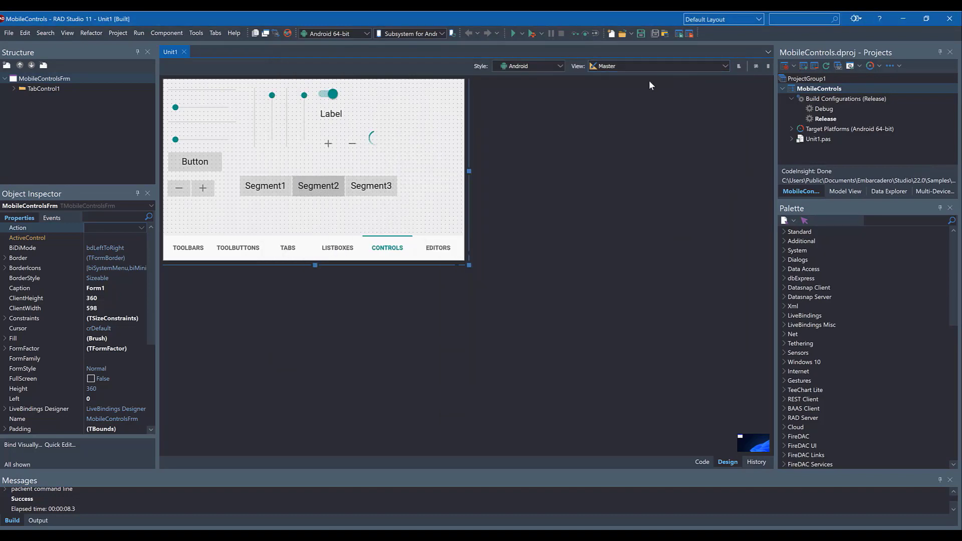
{"action": "key", "text": "super"}
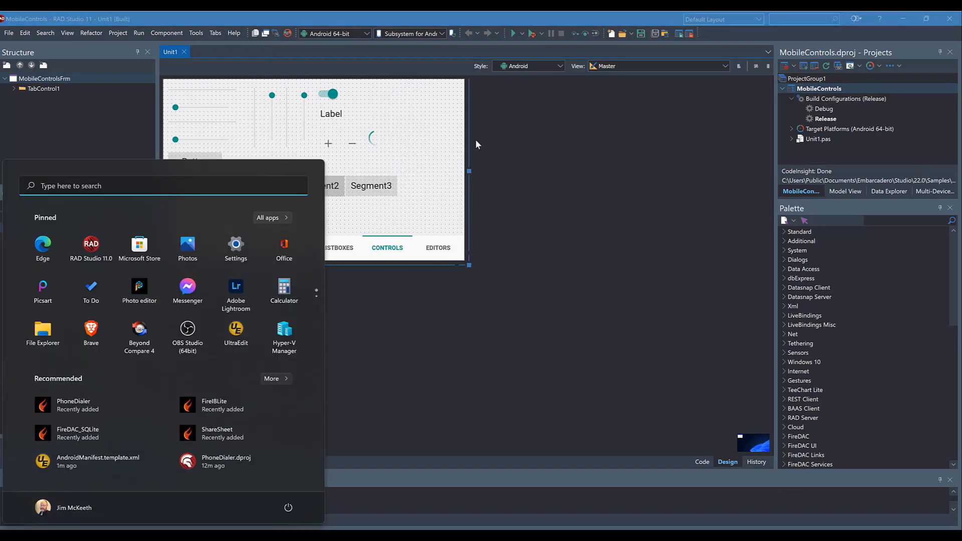
{"action": "type", "text": "a"}
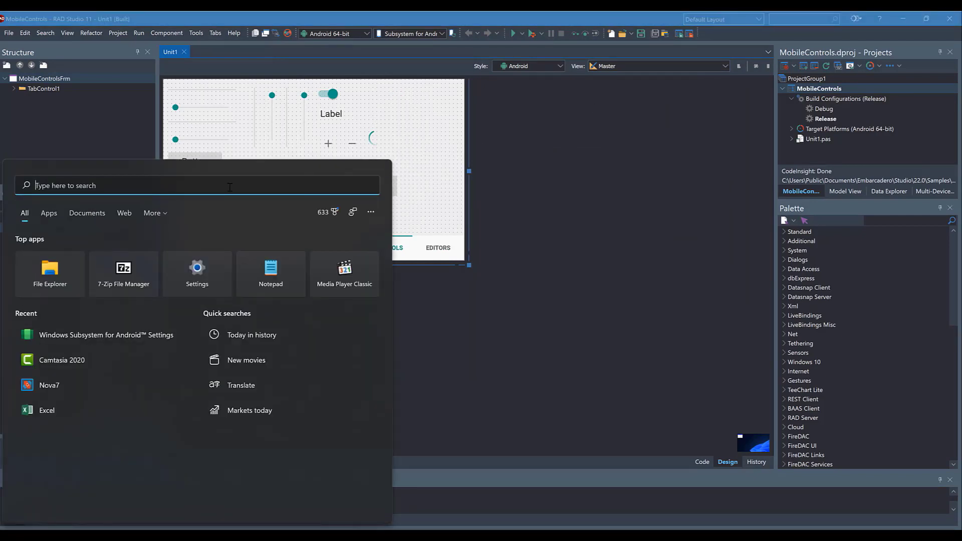
{"action": "type", "text": "n"}
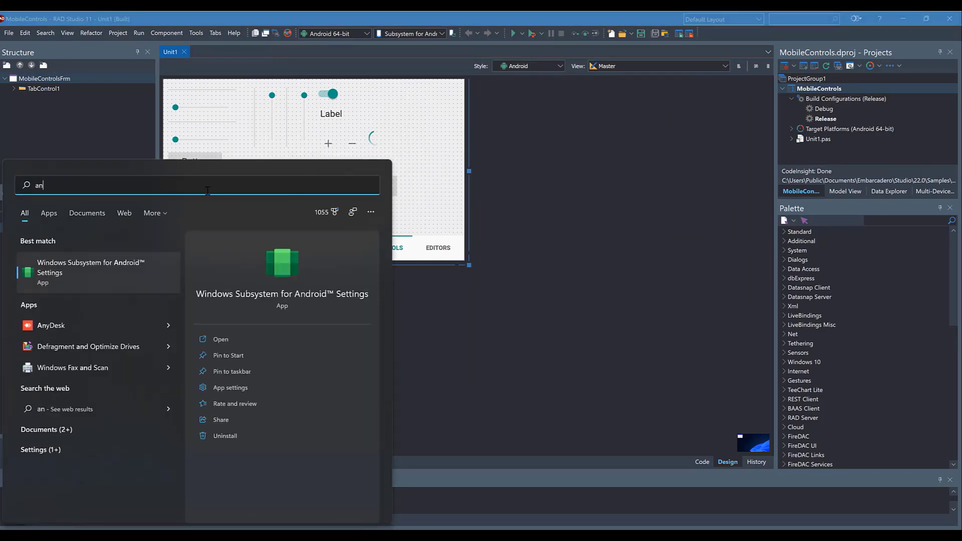
{"action": "left_click", "coordinate": [108, 262]}
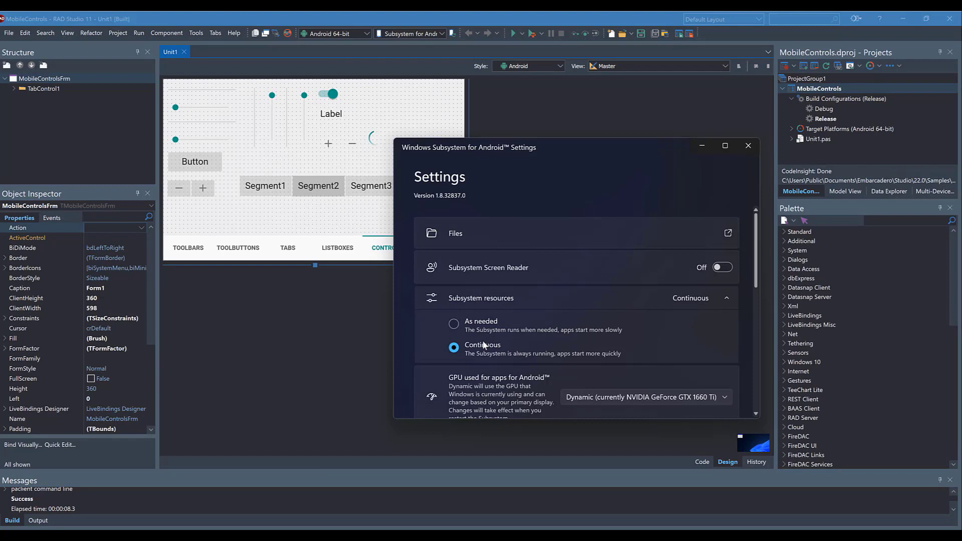
Step: Turn off Windows Subsystem for Android from its settings
{"action": "scroll", "coordinate": [514, 341], "scroll_direction": "down", "scroll_amount": 4}
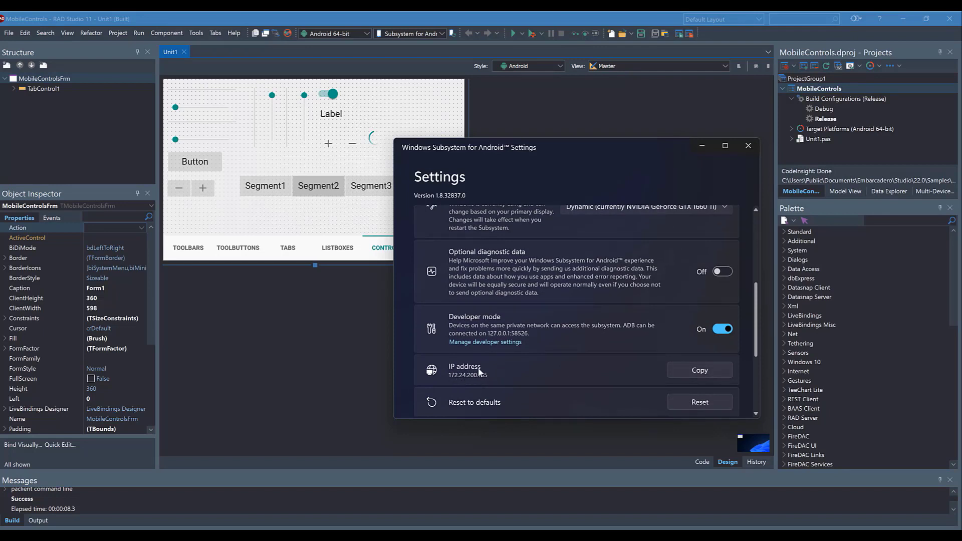
{"action": "scroll", "coordinate": [591, 386], "scroll_direction": "down", "scroll_amount": 1}
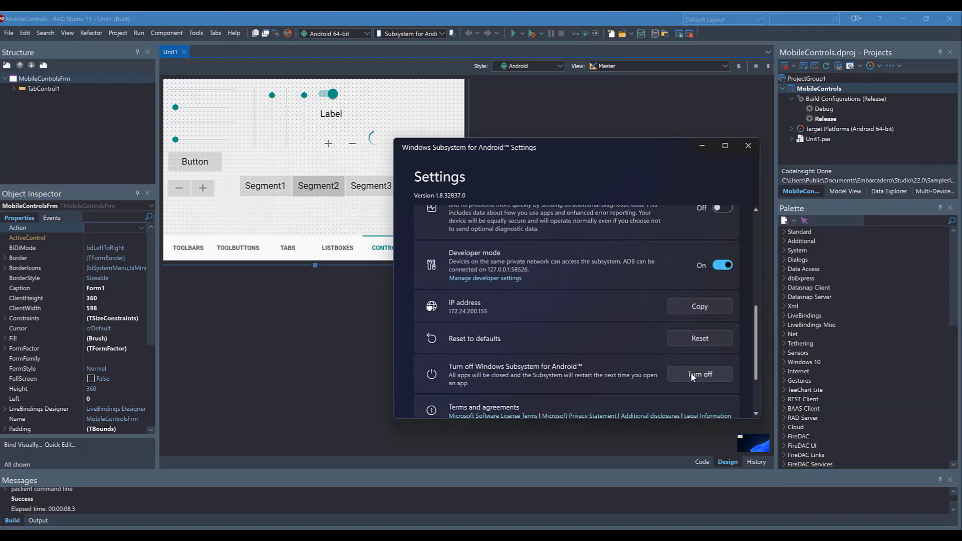
{"action": "left_click", "coordinate": [692, 376]}
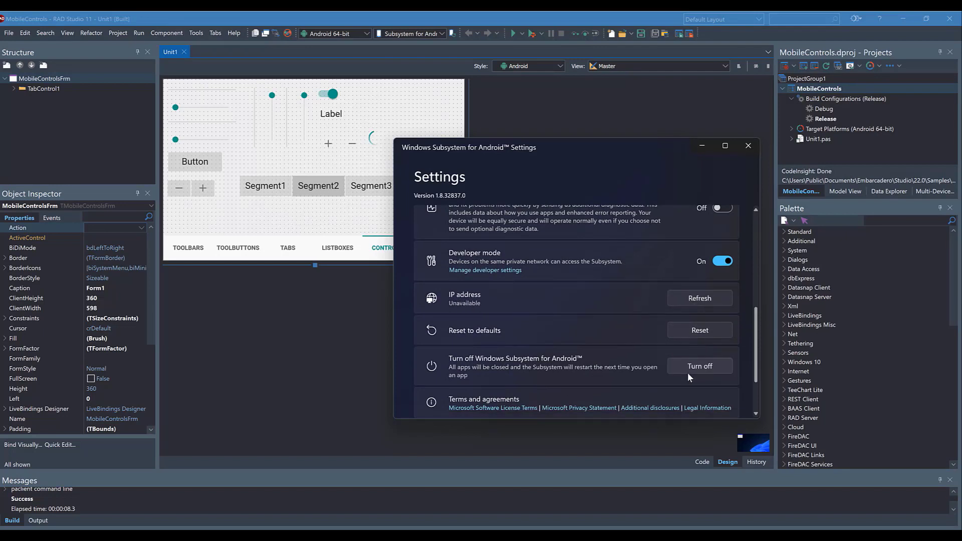
Step: Restart the subsystem by opening its developer settings, and copy its refreshed IP address
{"action": "left_click", "coordinate": [687, 300]}
{"action": "left_click", "coordinate": [508, 271]}
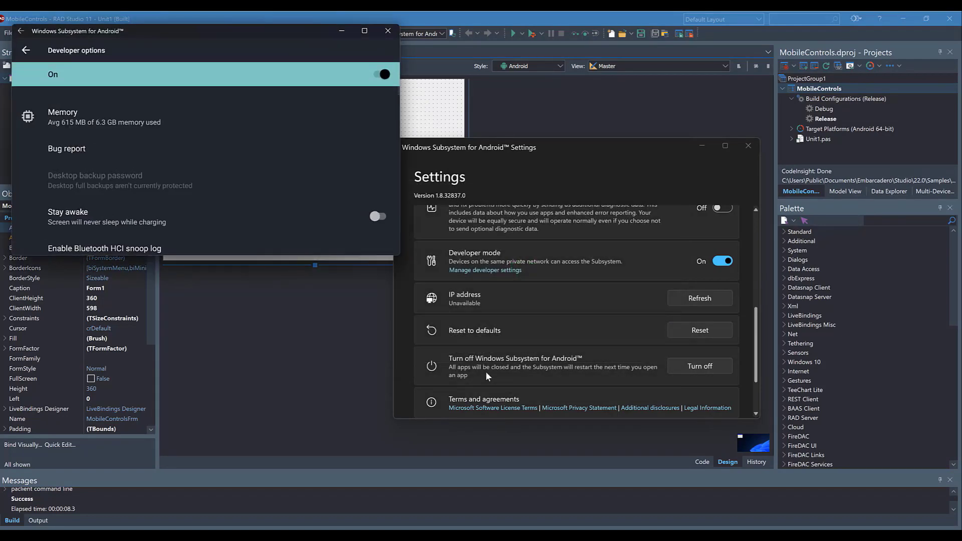
{"action": "left_click", "coordinate": [387, 35]}
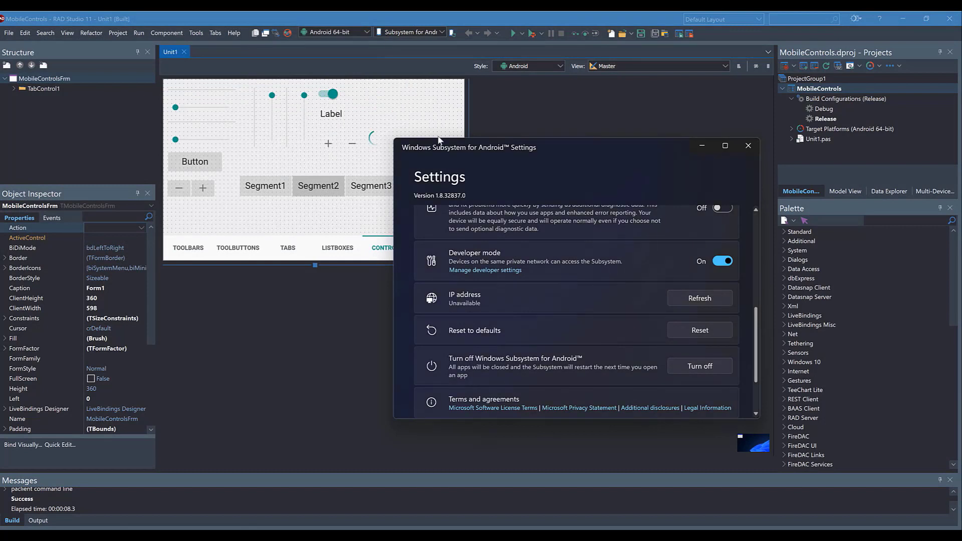
{"action": "left_click", "coordinate": [699, 298]}
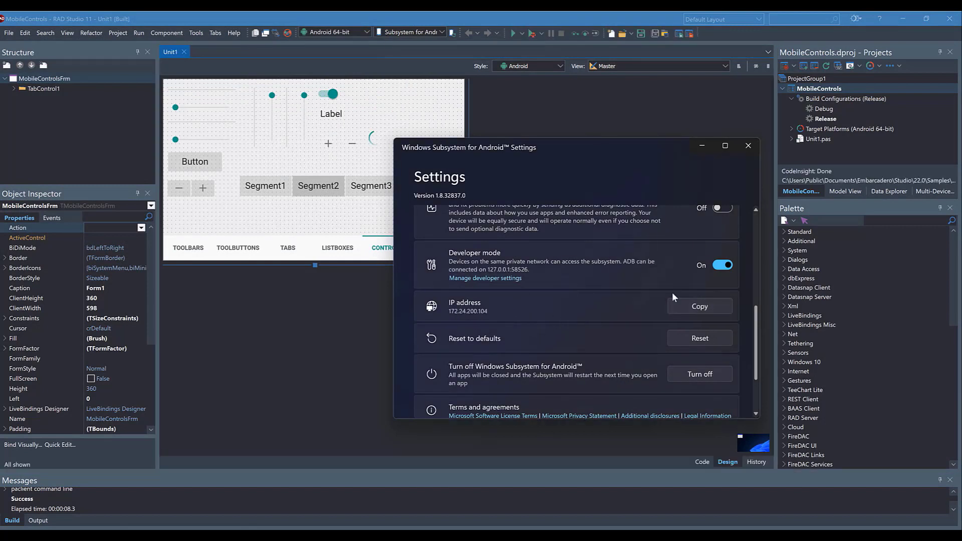
{"action": "left_click", "coordinate": [701, 303]}
Step: Switch to Windows PowerShell, clear the console and list the attached devices with adb devices
{"action": "key", "text": "alt+Tab"}
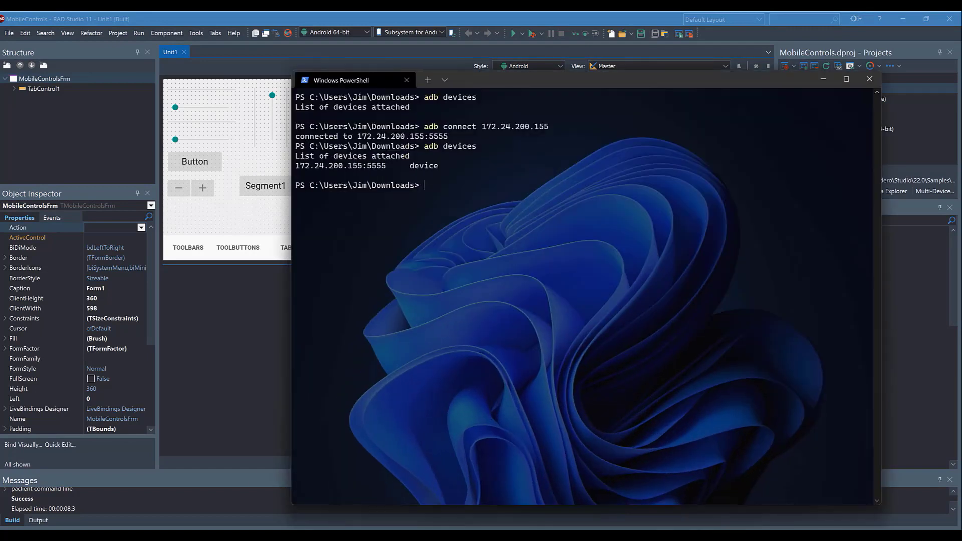
{"action": "type", "text": "cls"}
{"action": "key", "text": "Return"}
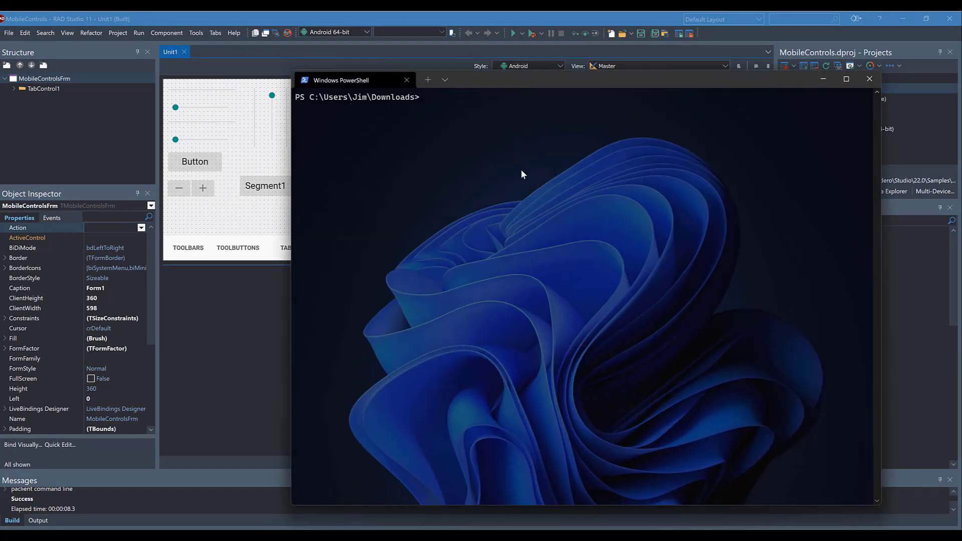
{"action": "type", "text": "adb devices"}
{"action": "key", "text": "Return"}
Step: Connect ADB to the subsystem at 172.24.200.104 and list the attached devices again
{"action": "type", "text": "ad"}
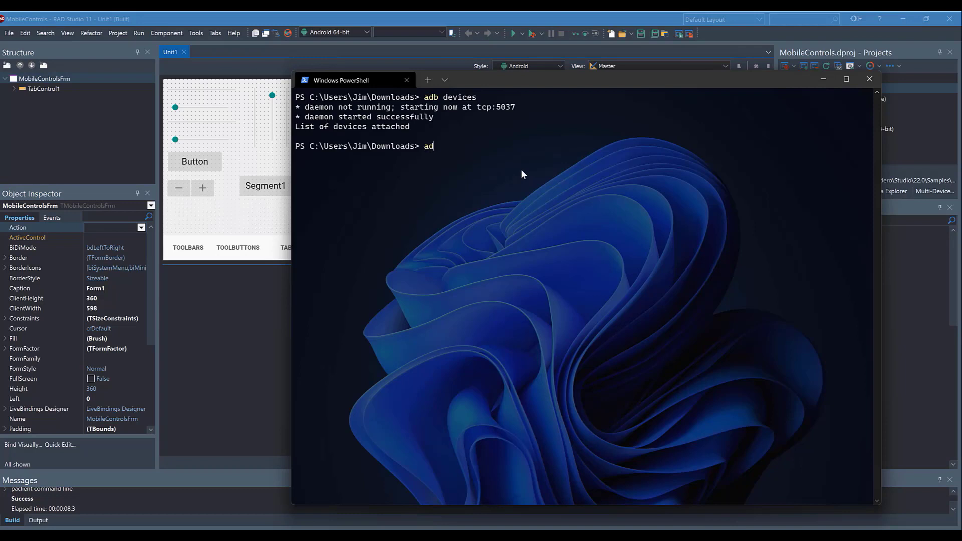
{"action": "type", "text": "b connect 172.24.200.104"}
{"action": "key", "text": "Return"}
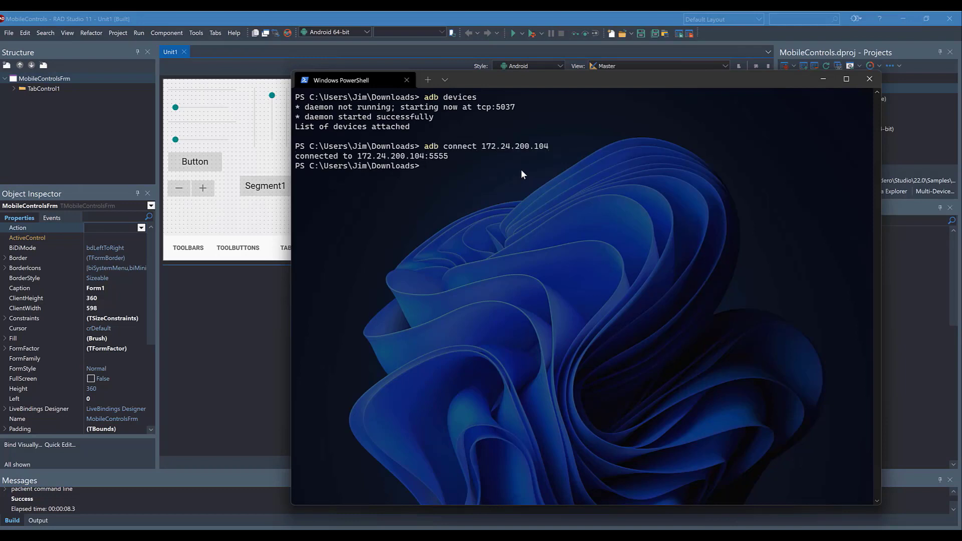
{"action": "type", "text": "adb devices"}
{"action": "key", "text": "Return"}
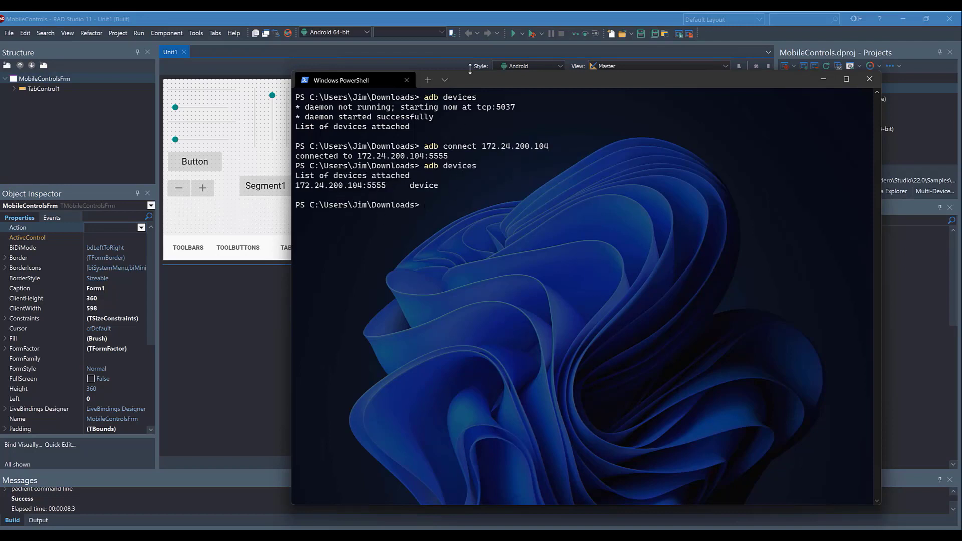
Step: Switch back to RAD Studio, refresh the target device list and build the MobileControls project
{"action": "left_click", "coordinate": [443, 50]}
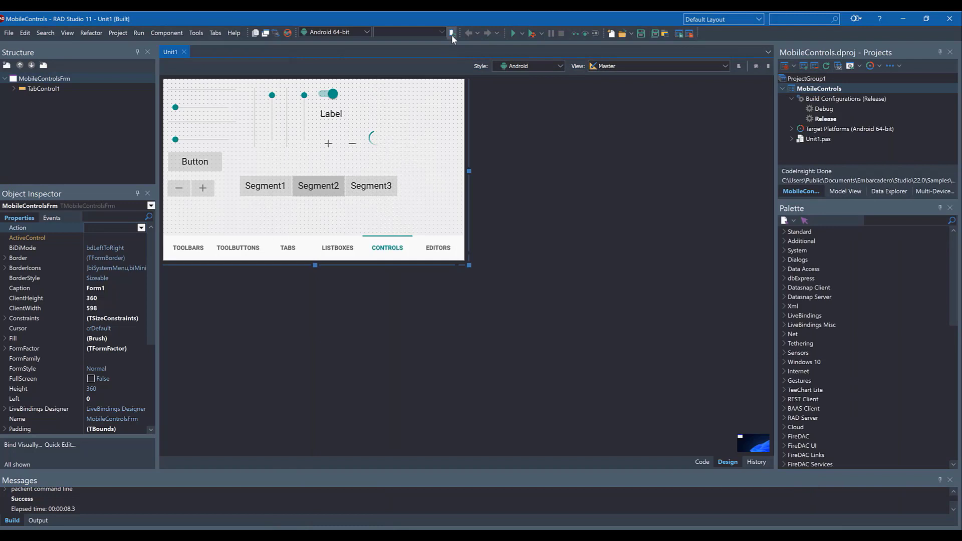
{"action": "left_click", "coordinate": [452, 34]}
{"action": "left_click", "coordinate": [814, 91]}
{"action": "right_click", "coordinate": [816, 92]}
{"action": "left_click", "coordinate": [840, 106]}
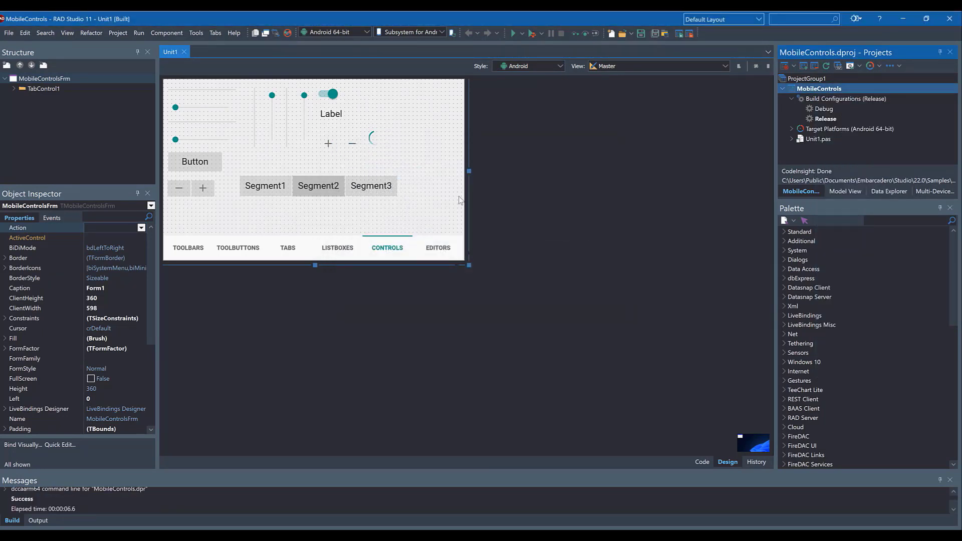
Step: Deploy libMobileControls.so and run the Manual ADB tool to install and start the app in the Android subsystem
{"action": "left_click", "coordinate": [114, 36]}
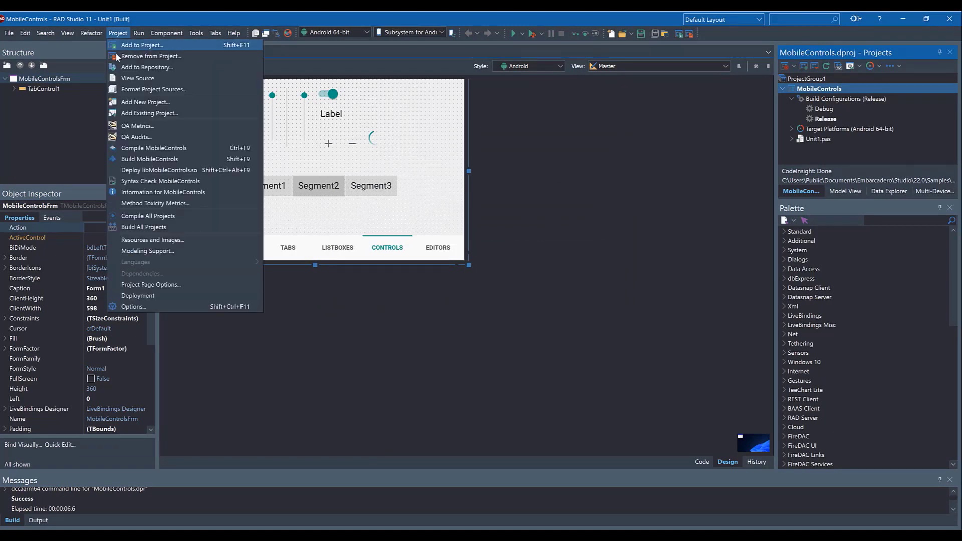
{"action": "left_click", "coordinate": [135, 170]}
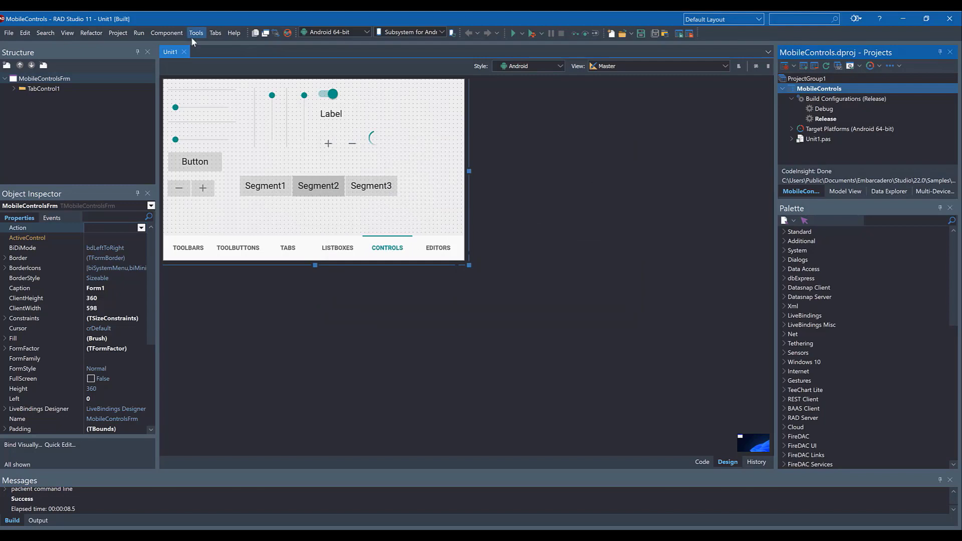
{"action": "left_click", "coordinate": [193, 34]}
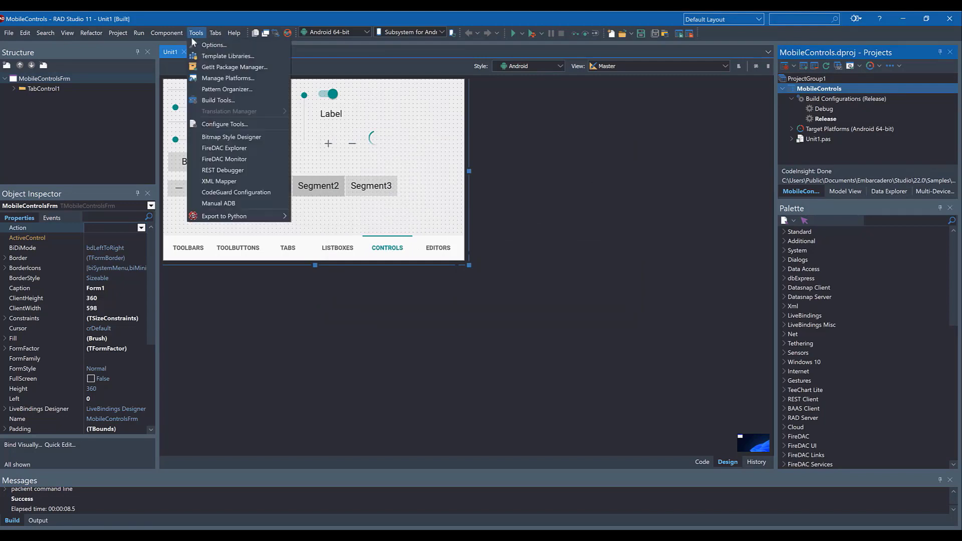
{"action": "left_click", "coordinate": [234, 203]}
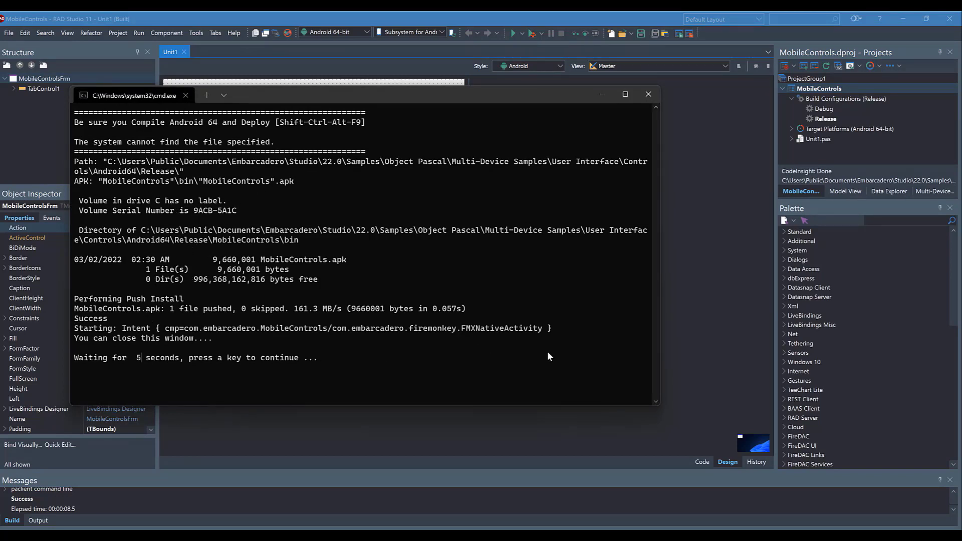
{"action": "left_click", "coordinate": [642, 100]}
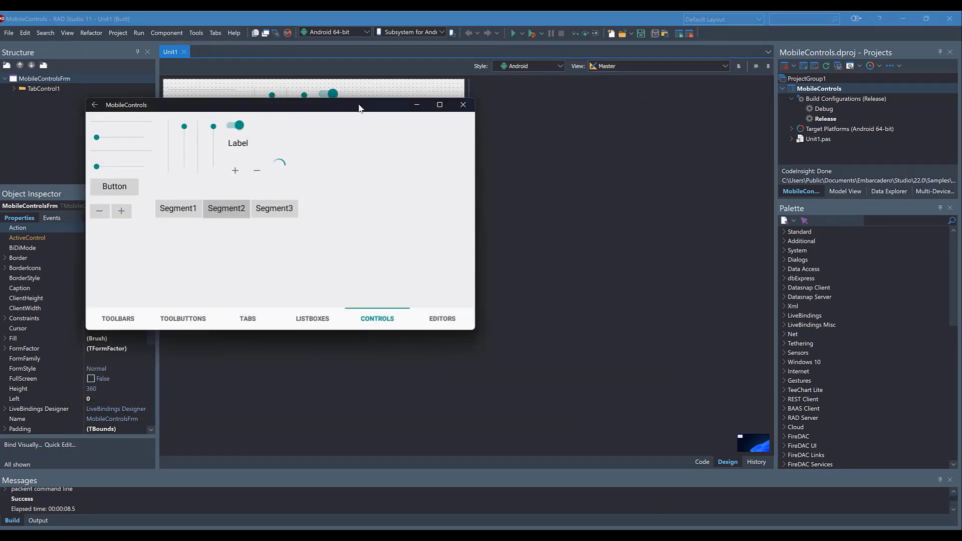
Step: Move the running MobileControls window, test resizing it in width and height, and close the app
{"action": "left_click_drag", "start_coordinate": [359, 105], "coordinate": [537, 112]}
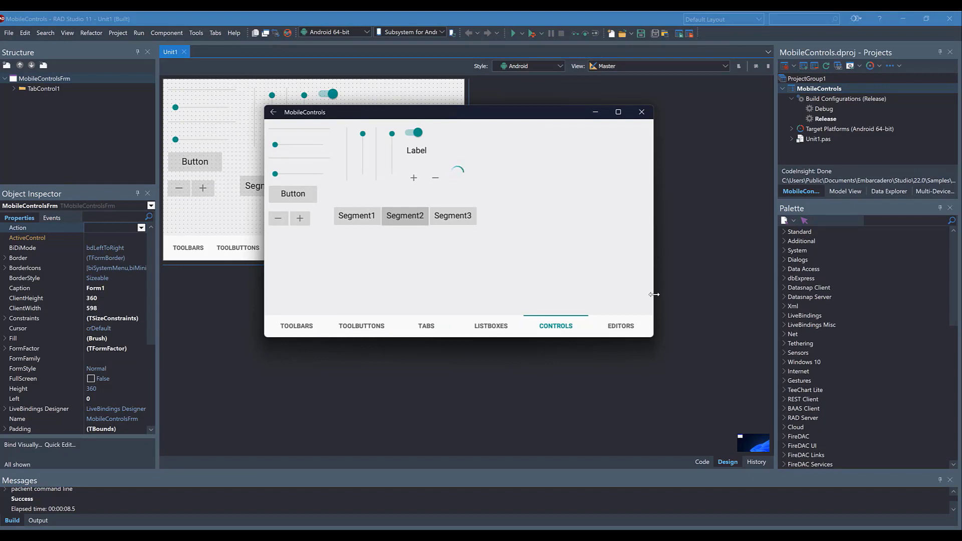
{"action": "left_click_drag", "start_coordinate": [653, 295], "coordinate": [507, 294]}
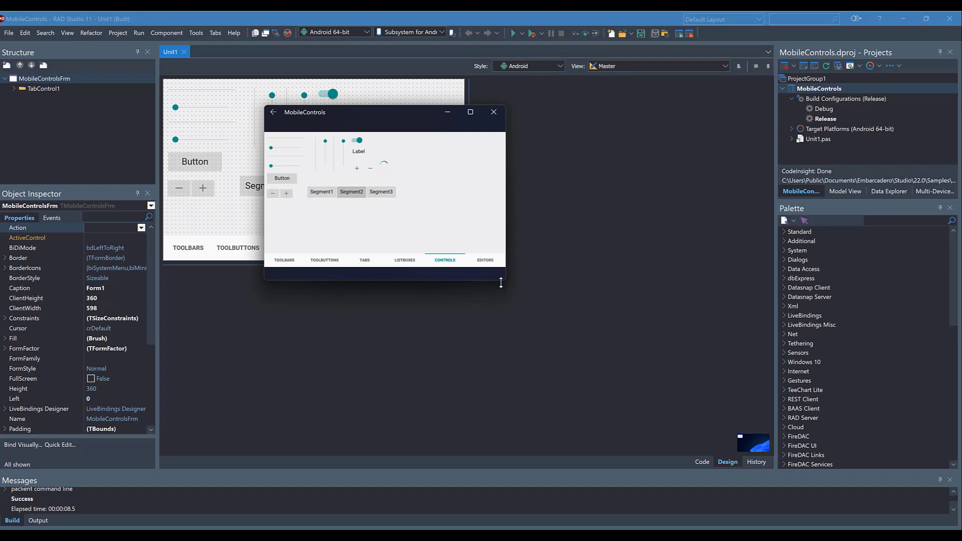
{"action": "left_click_drag", "start_coordinate": [500, 281], "coordinate": [496, 369]}
{"action": "left_click_drag", "start_coordinate": [507, 278], "coordinate": [676, 349]}
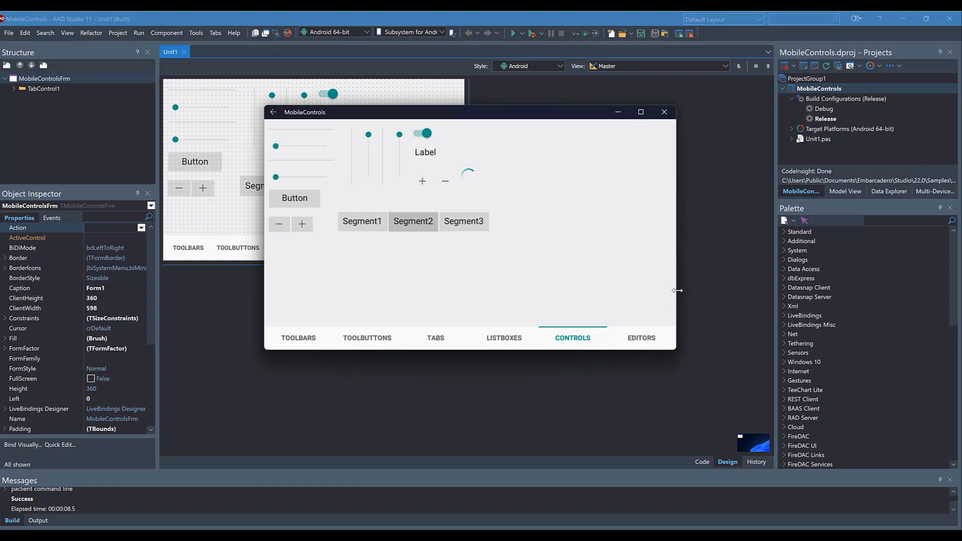
{"action": "left_click_drag", "start_coordinate": [676, 289], "coordinate": [783, 270]}
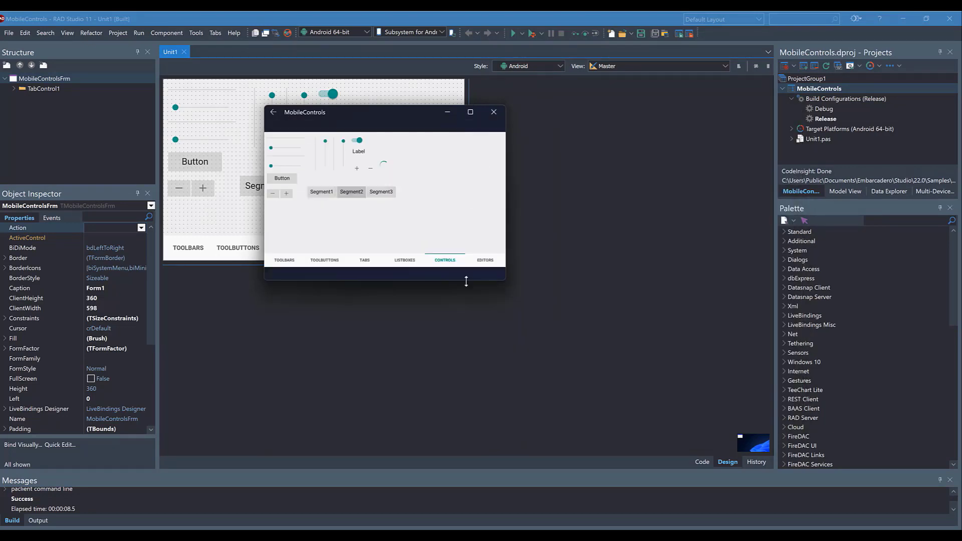
{"action": "left_click", "coordinate": [491, 111]}
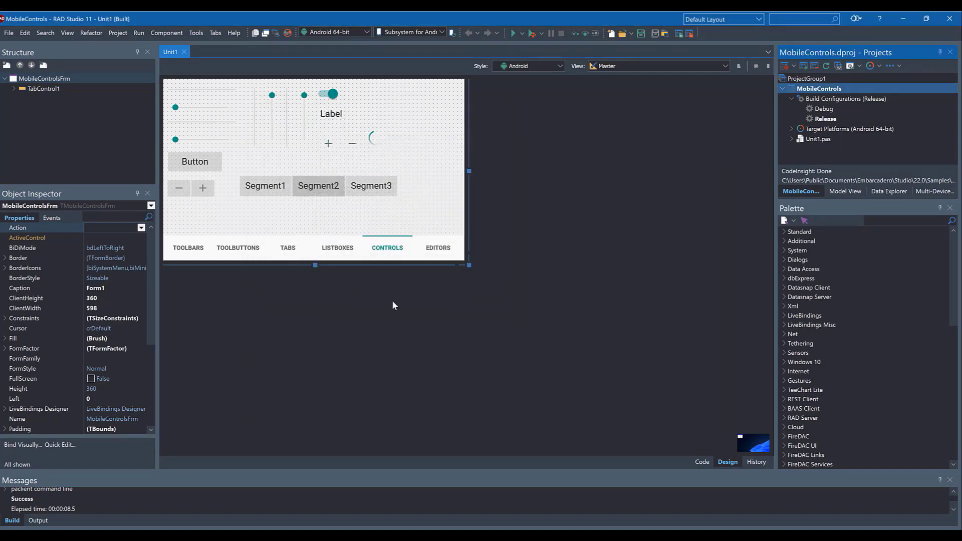
Step: In UltraEdit, set android:resizeableActivity to "true" in AndroidManifest.template.xml and save the file
{"action": "key", "text": "alt+Tab"}
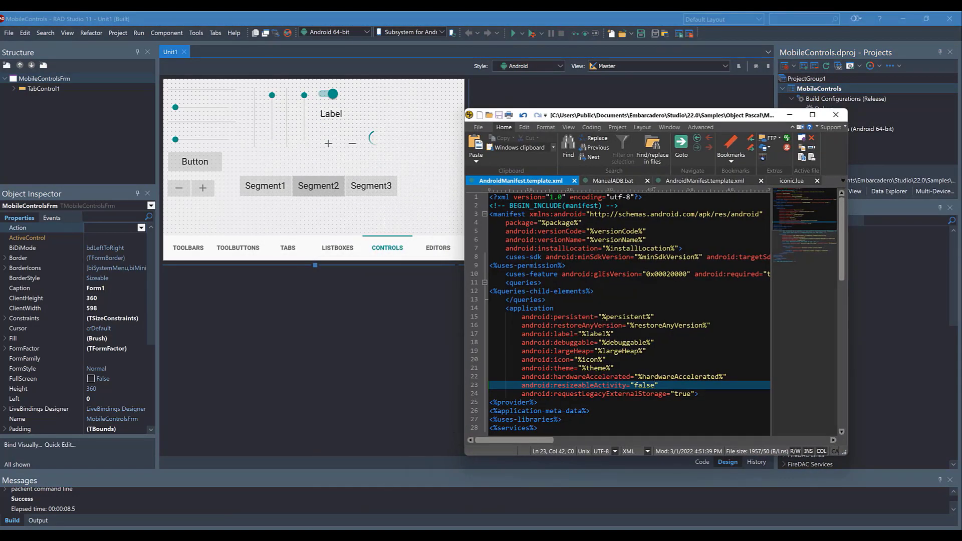
{"action": "double_click", "coordinate": [643, 385]}
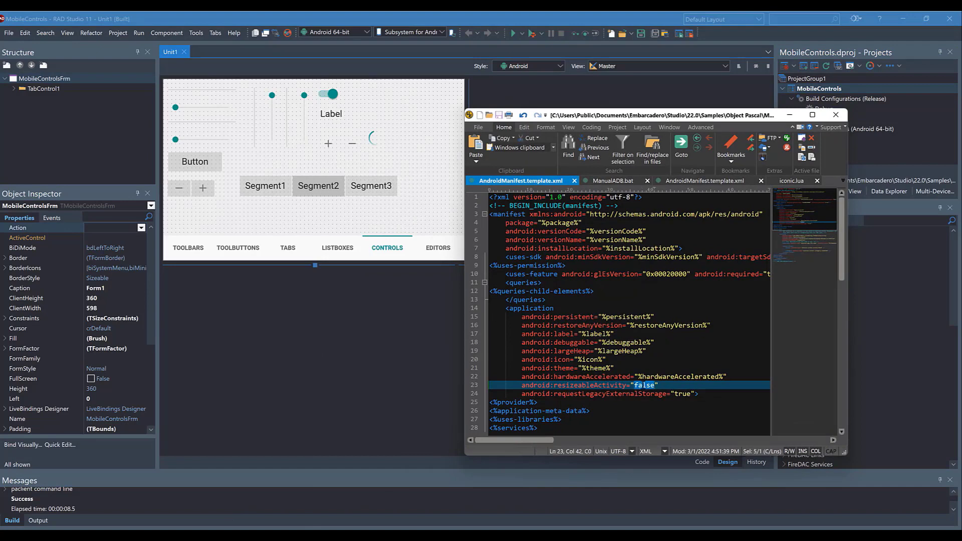
{"action": "type", "text": "true"}
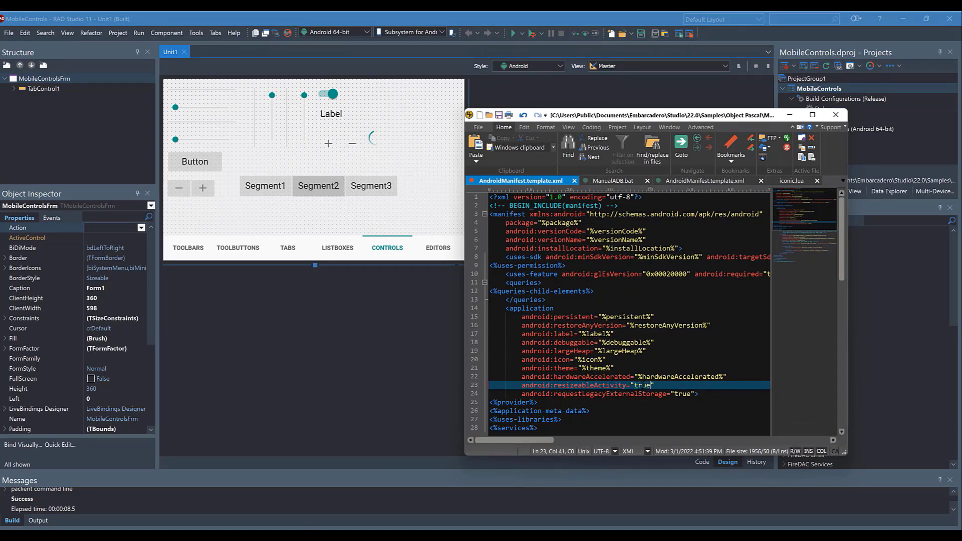
{"action": "key", "text": "ctrl+s"}
Step: Rebuild the MobileControls project in RAD Studio with the edited manifest template
{"action": "left_click", "coordinate": [804, 91]}
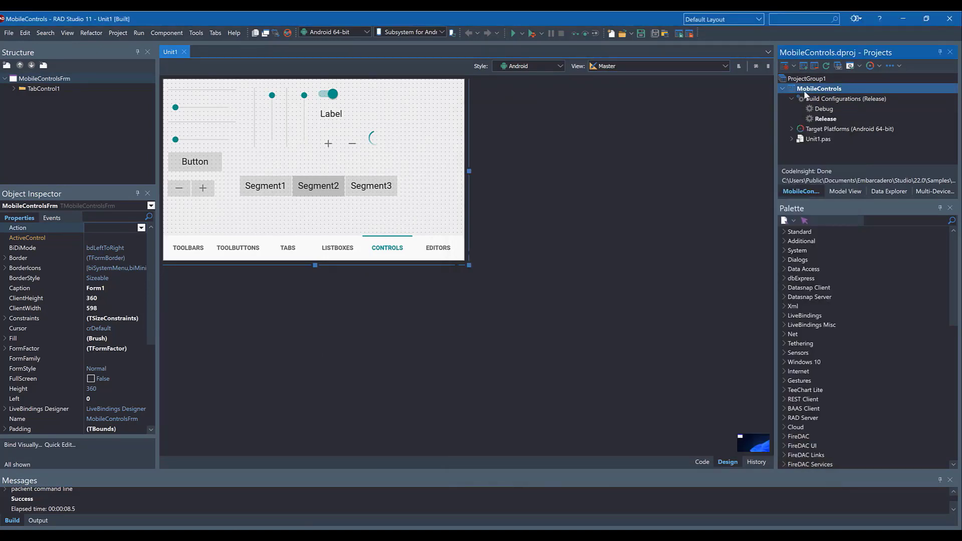
{"action": "right_click", "coordinate": [804, 90]}
{"action": "left_click", "coordinate": [834, 106]}
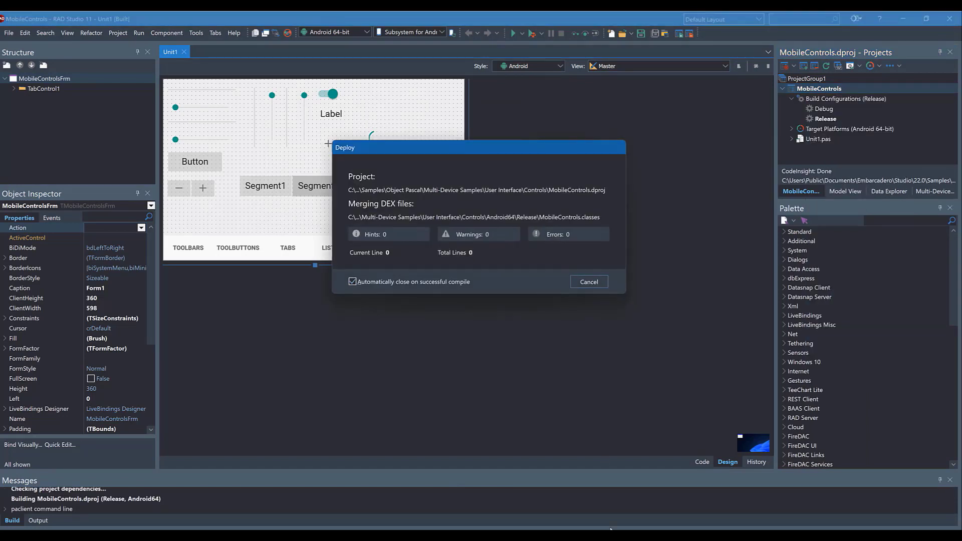
Step: Switch to UltraEdit and display the ManualADB.bat script
{"action": "left_click", "coordinate": [212, 535]}
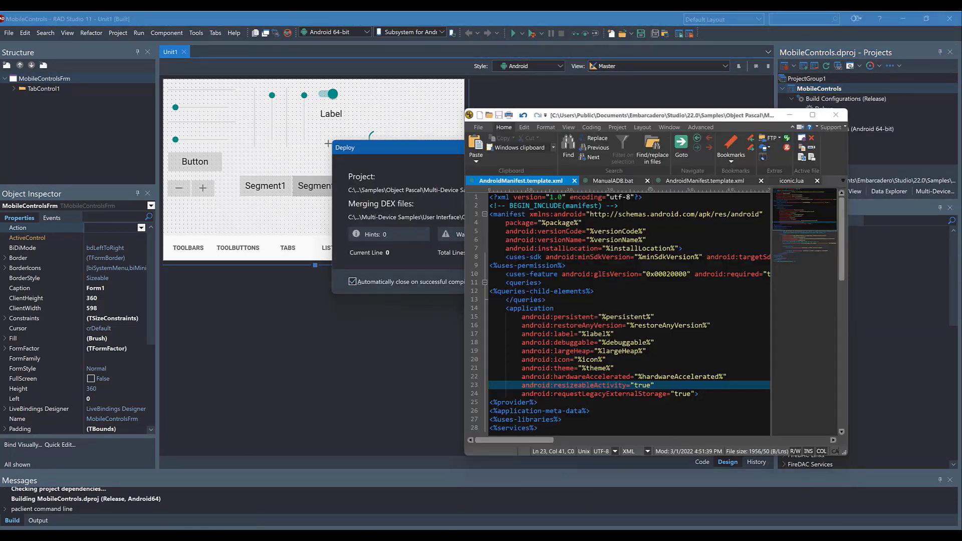
{"action": "left_click", "coordinate": [610, 181]}
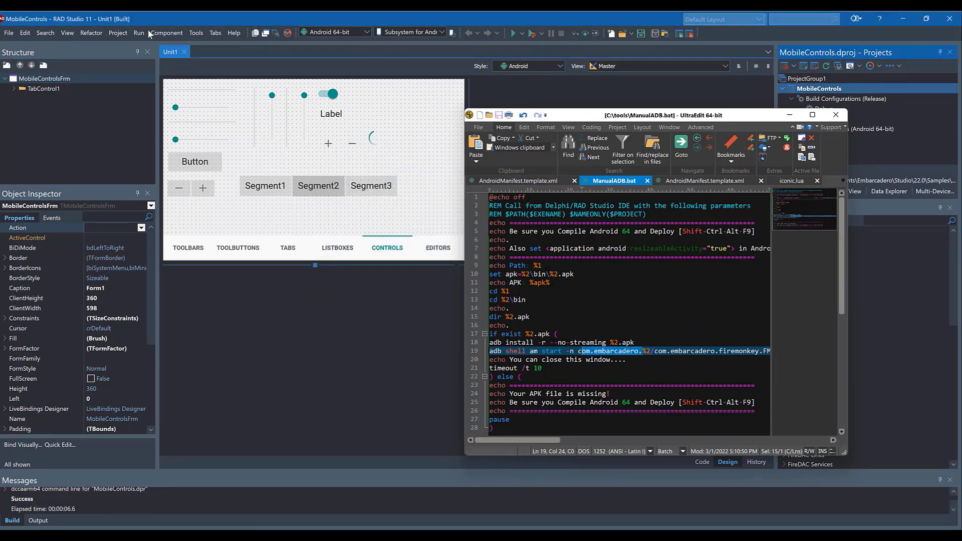
Step: Deploy libMobileControls.so from the rebuilt MobileControls project in RAD Studio
{"action": "left_click", "coordinate": [108, 31]}
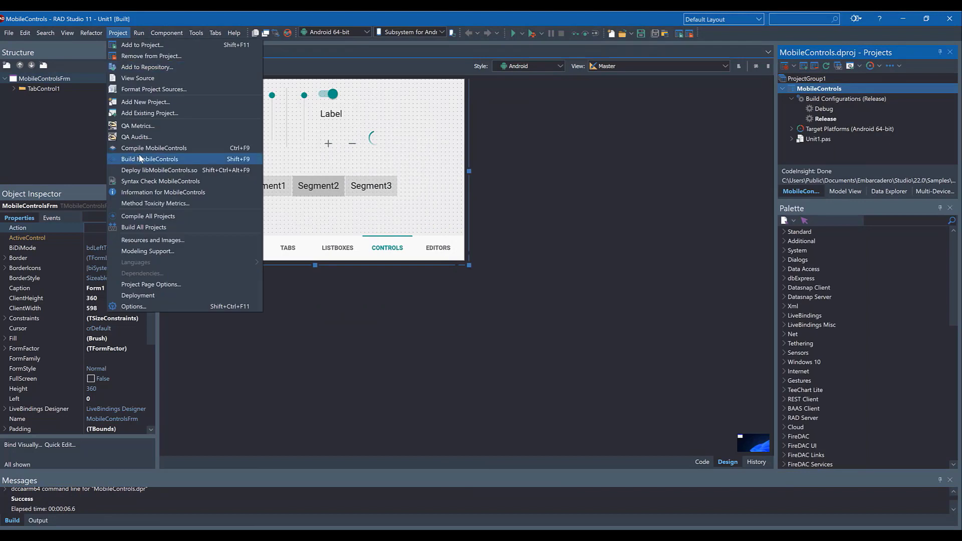
{"action": "left_click", "coordinate": [144, 170]}
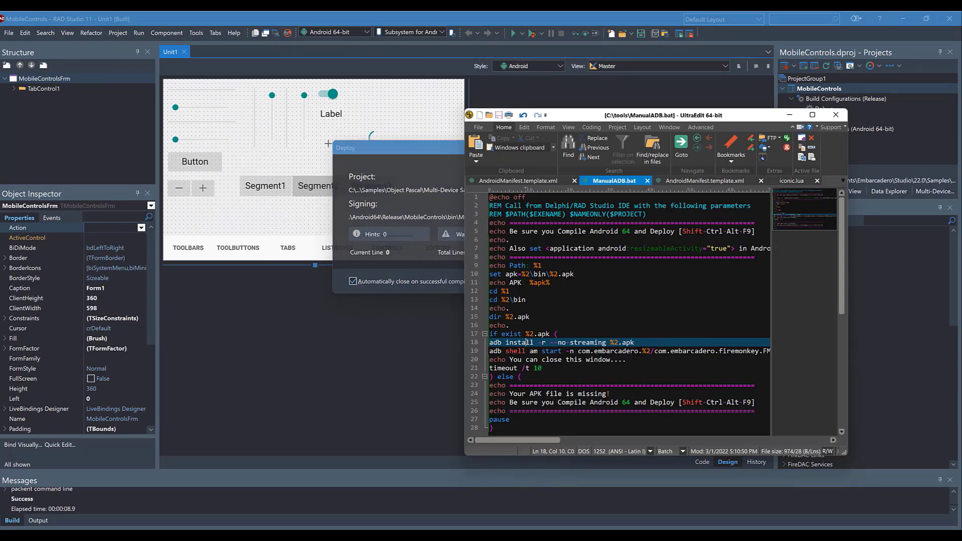
Step: Examine the package and activity names in ManualADB.bat's adb shell am start line, and minimize UltraEdit
{"action": "left_click_drag", "start_coordinate": [642, 350], "coordinate": [578, 350]}
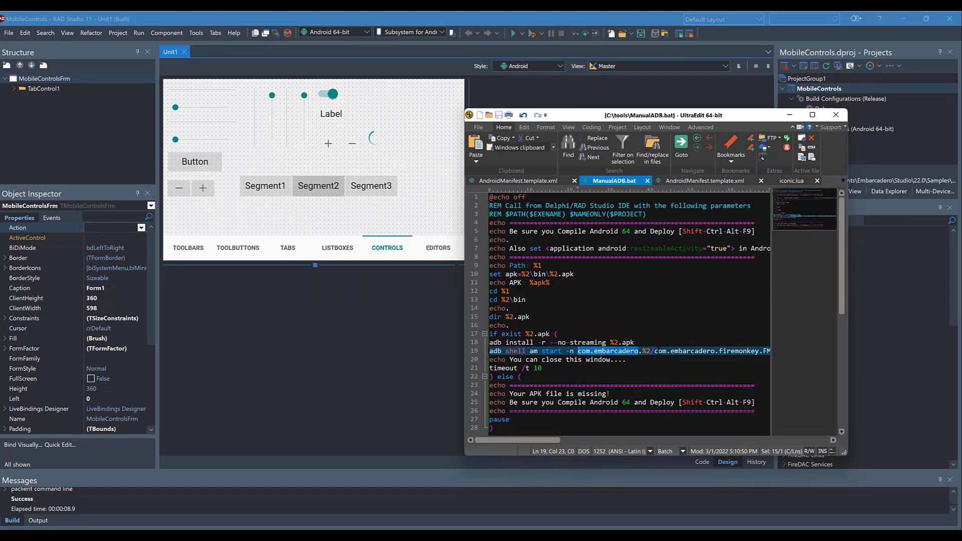
{"action": "left_click_drag", "start_coordinate": [654, 350], "coordinate": [721, 349]}
{"action": "left_click", "coordinate": [716, 351]}
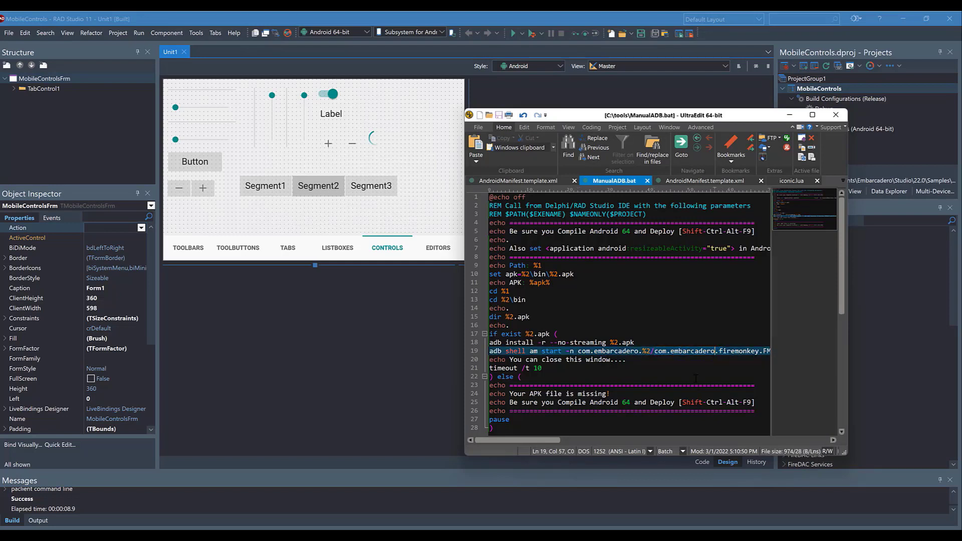
{"action": "mouse_move", "coordinate": [554, 439]}
{"action": "left_mouse_down"}
{"action": "mouse_move", "coordinate": [596, 434]}
{"action": "mouse_move", "coordinate": [548, 438]}
{"action": "left_mouse_up"}
{"action": "left_click", "coordinate": [654, 360]}
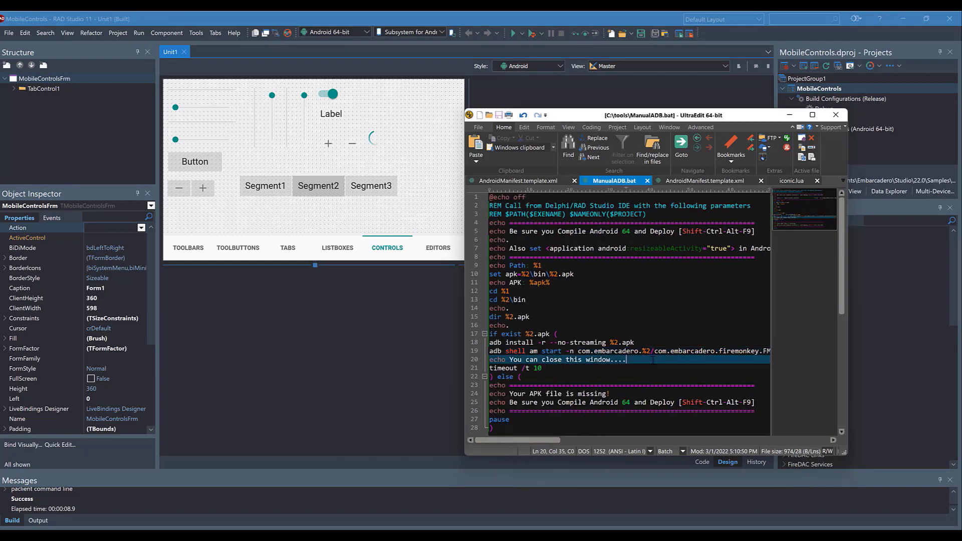
{"action": "left_click_drag", "start_coordinate": [653, 351], "coordinate": [650, 351]}
{"action": "left_click_drag", "start_coordinate": [652, 351], "coordinate": [639, 351]}
{"action": "key", "text": "ctrl+z"}
{"action": "key", "text": "ctrl+z"}
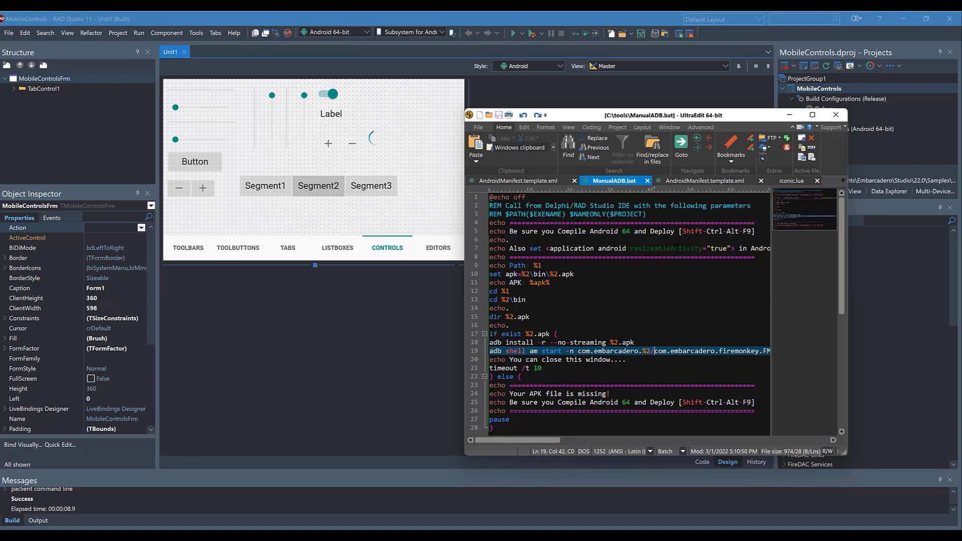
{"action": "left_click", "coordinate": [788, 116]}
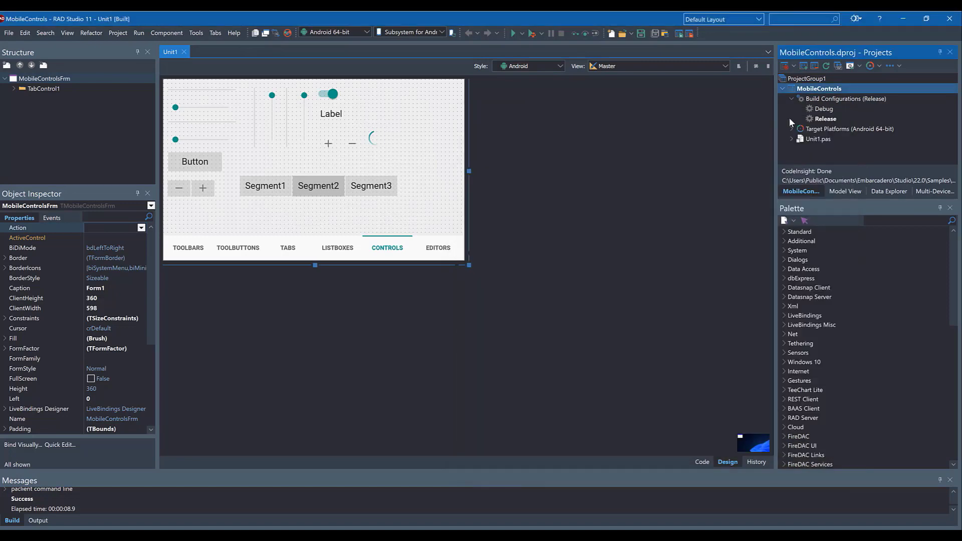
Step: Run the manual ADB script from RAD Studio to install and launch MobileControls, and move and narrow the app window
{"action": "left_click", "coordinate": [205, 31]}
{"action": "left_click", "coordinate": [230, 193]}
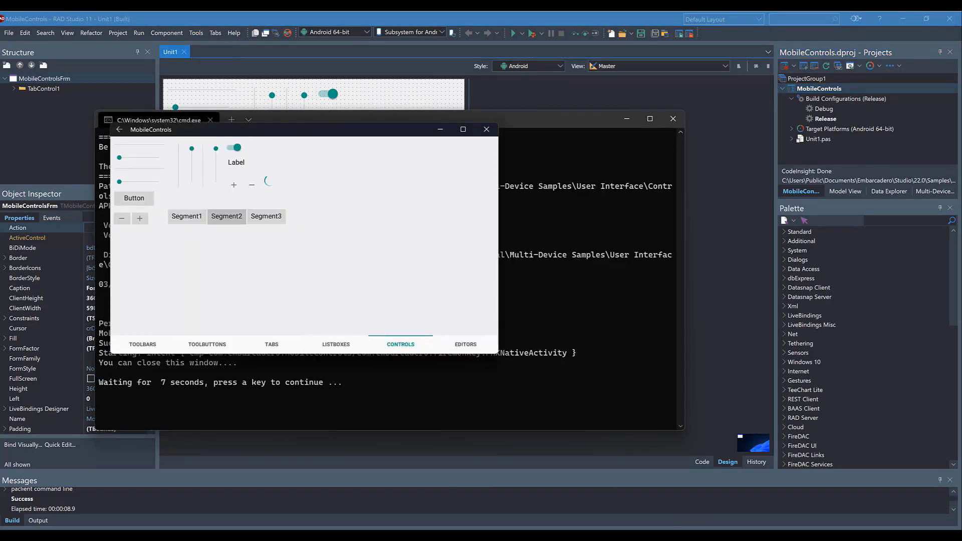
{"action": "left_click_drag", "start_coordinate": [305, 130], "coordinate": [454, 101]}
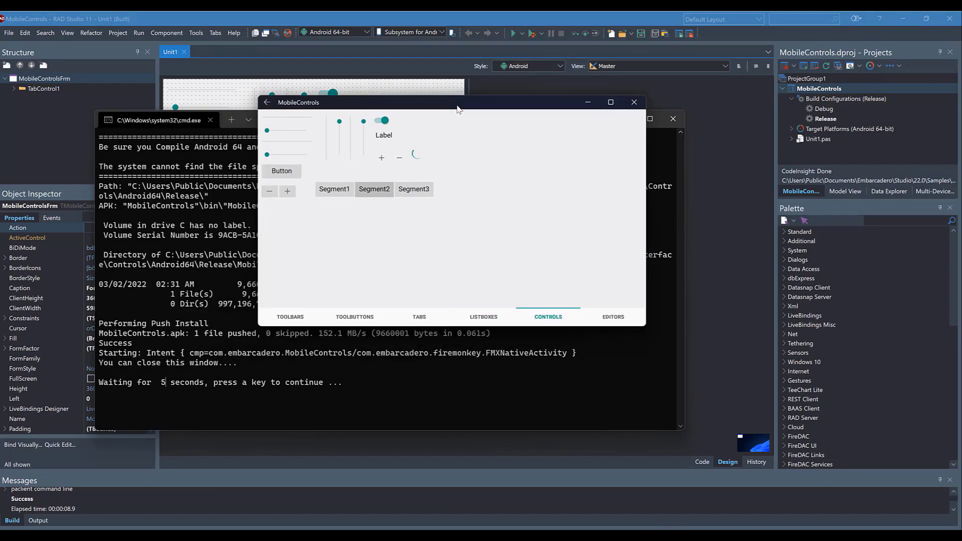
{"action": "left_click_drag", "start_coordinate": [649, 307], "coordinate": [426, 325]}
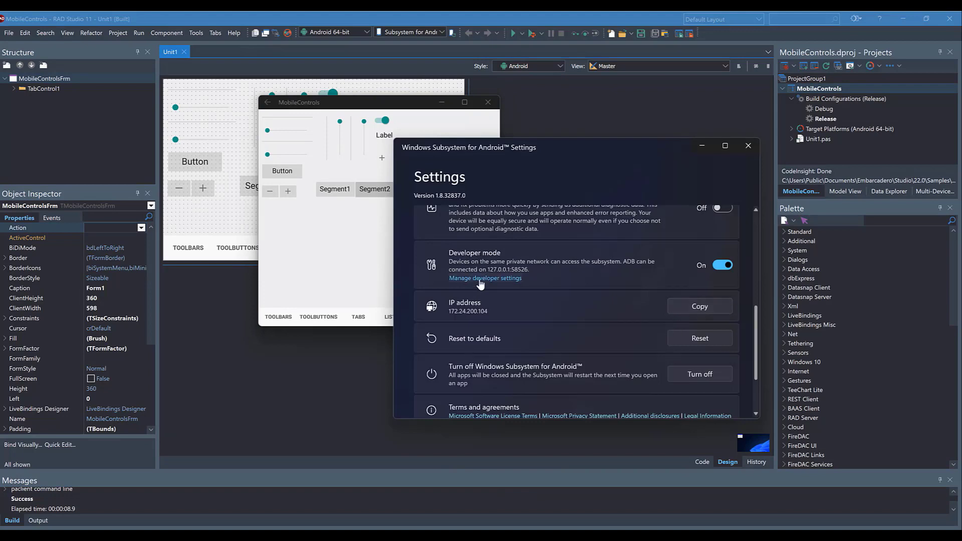
Step: Open the developer settings from Windows Subsystem for Android Settings and test making the Developer options window narrower and taller
{"action": "left_click", "coordinate": [480, 279]}
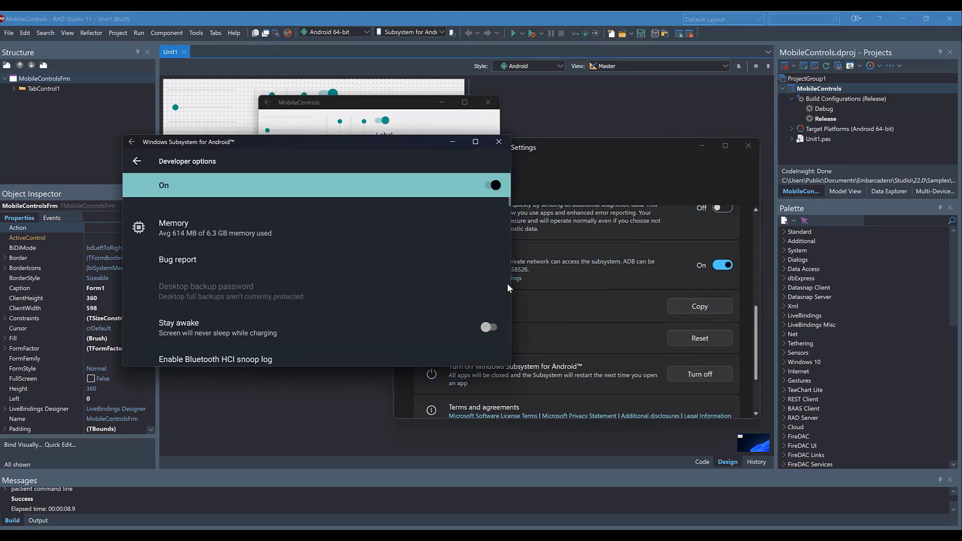
{"action": "left_click_drag", "start_coordinate": [510, 287], "coordinate": [281, 301]}
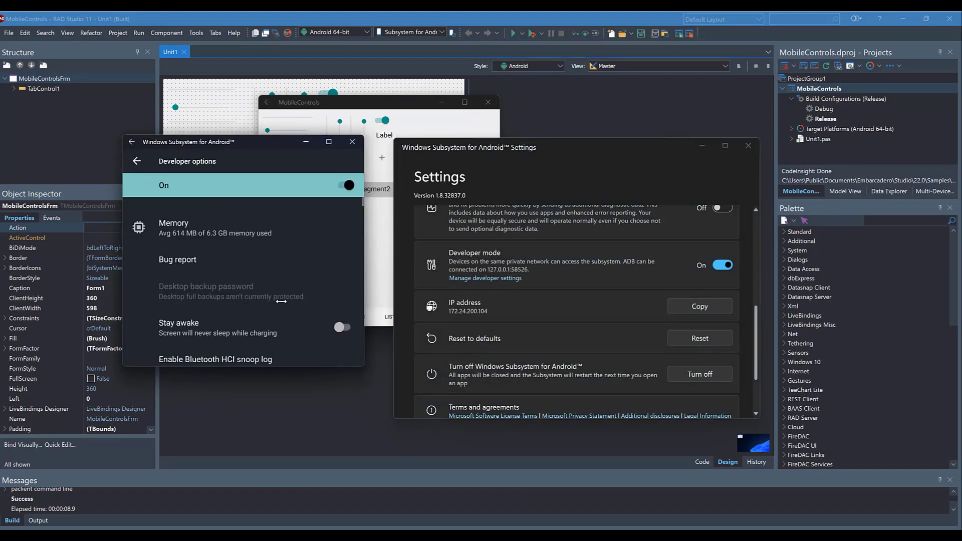
{"action": "left_click_drag", "start_coordinate": [360, 366], "coordinate": [375, 488]}
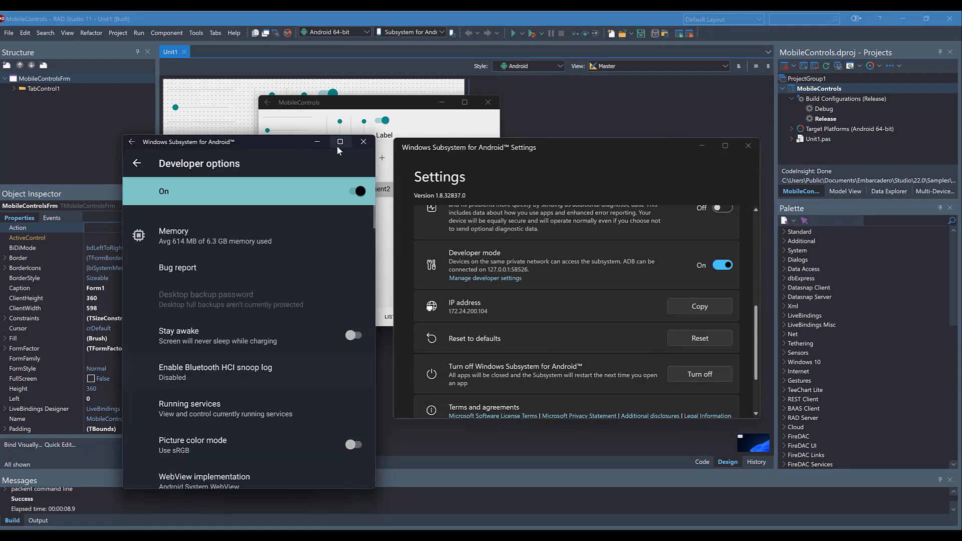
{"action": "left_click", "coordinate": [384, 103]}
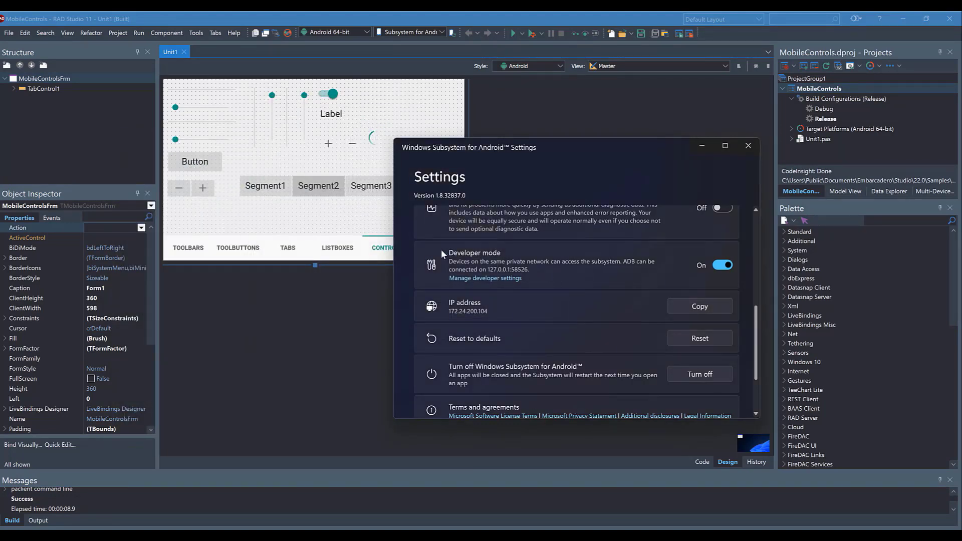
Step: Search Windows for "nova7", launch the Nova7 launcher, and open its app drawer
{"action": "key", "text": "super"}
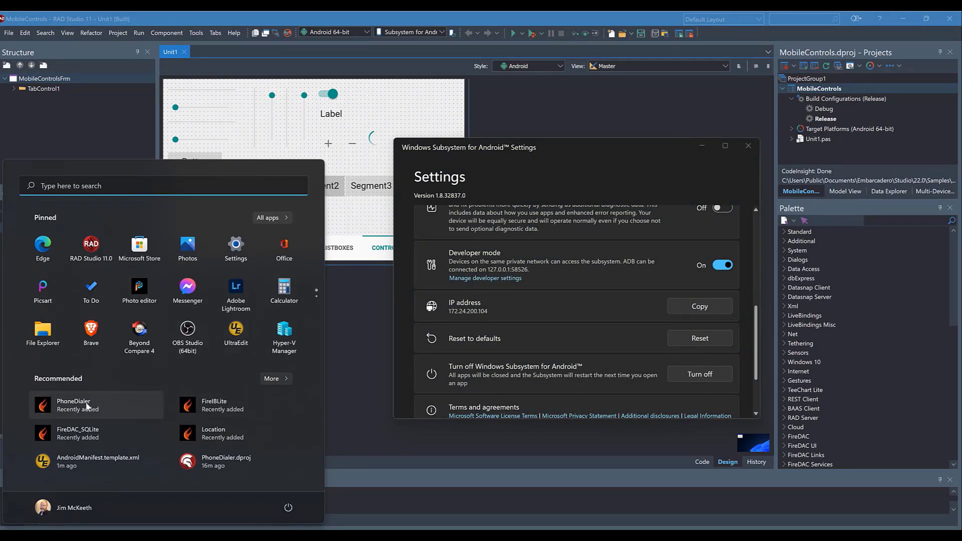
{"action": "left_click", "coordinate": [130, 187]}
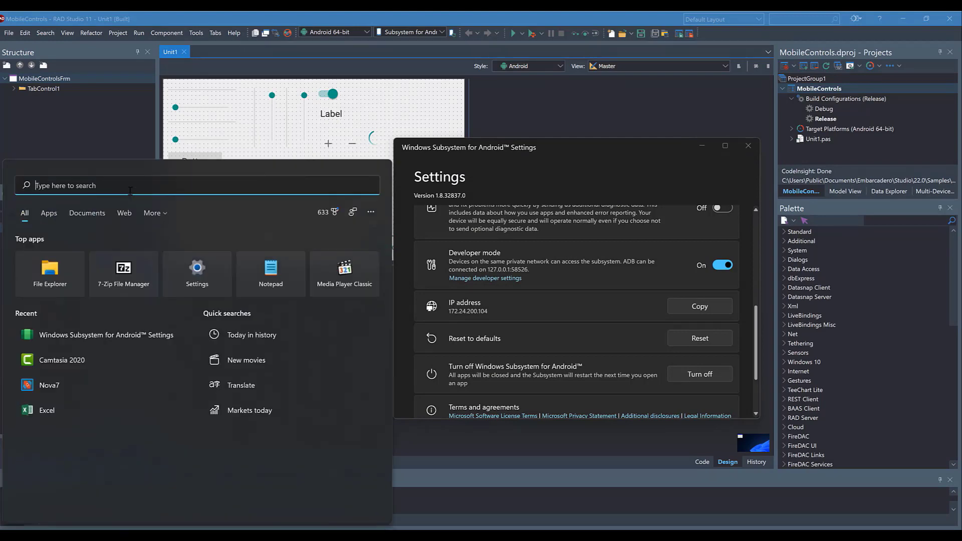
{"action": "type", "text": "nova7"}
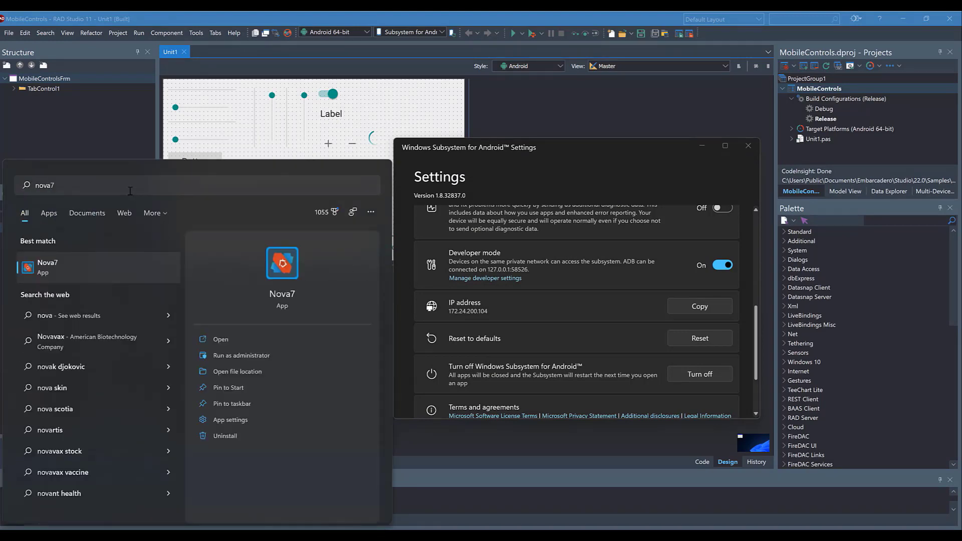
{"action": "key", "text": "Return"}
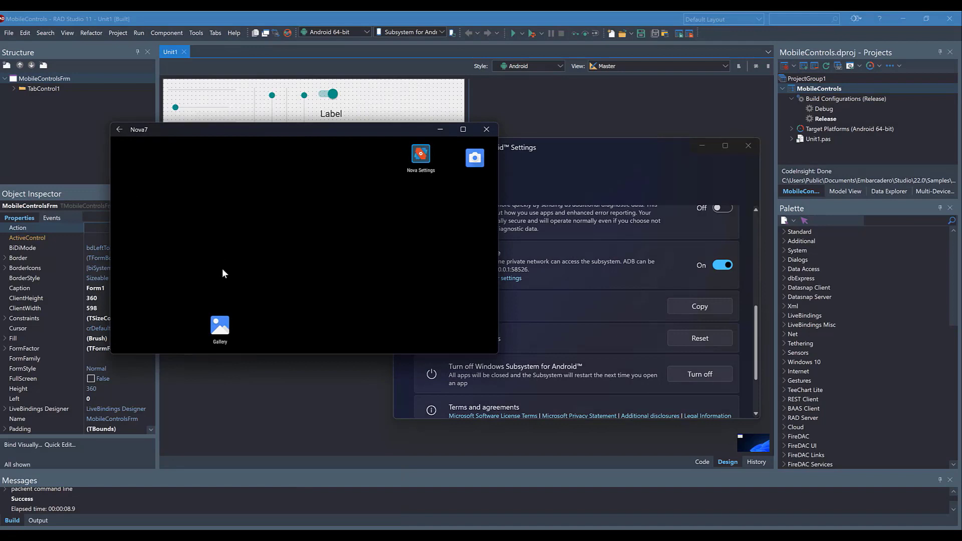
{"action": "left_click_drag", "start_coordinate": [285, 304], "coordinate": [291, 146]}
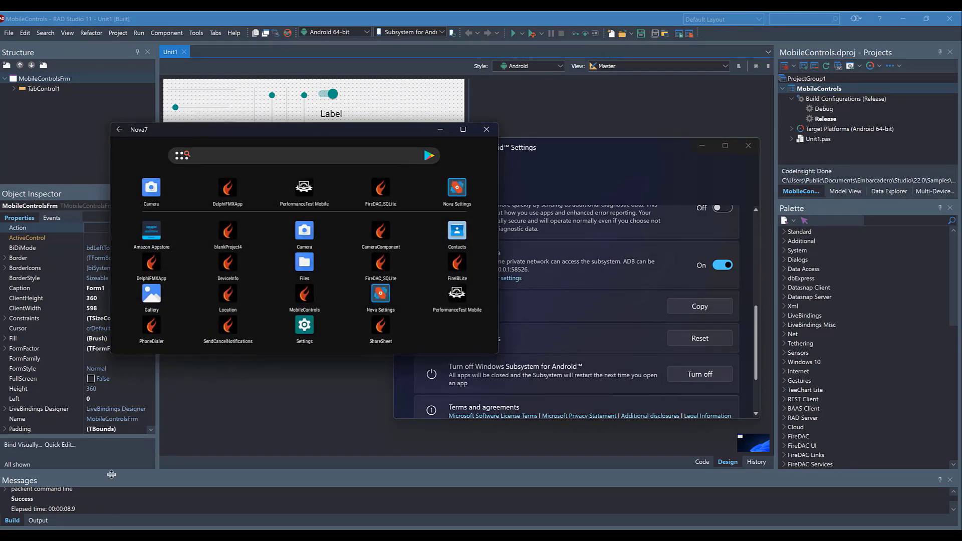
Step: Launch MobileControls through Windows search, narrow its window, and place it beside the Nova7 launcher
{"action": "left_click", "coordinate": [12, 538]}
{"action": "type", "text": "movil"}
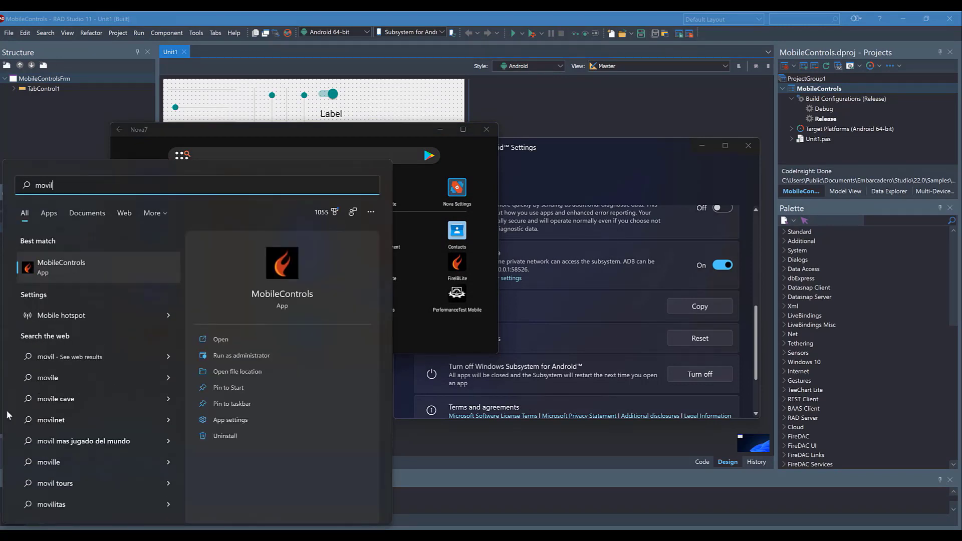
{"action": "left_click", "coordinate": [82, 263]}
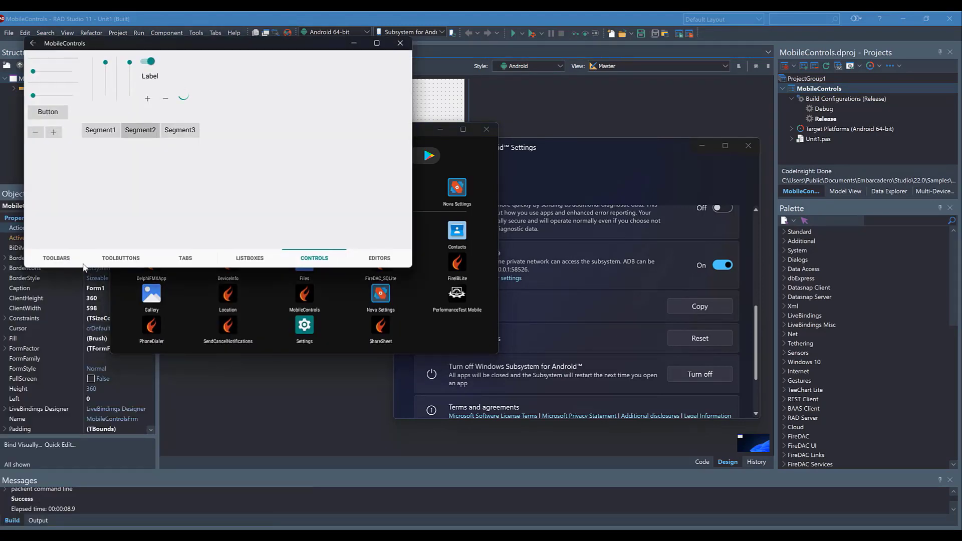
{"action": "left_click_drag", "start_coordinate": [162, 46], "coordinate": [469, 187]}
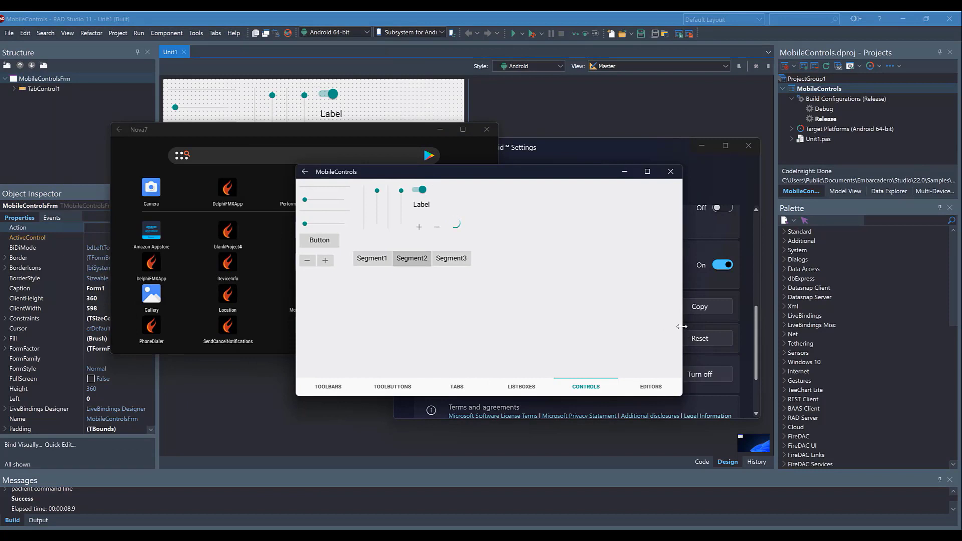
{"action": "left_click_drag", "start_coordinate": [683, 331], "coordinate": [481, 334]}
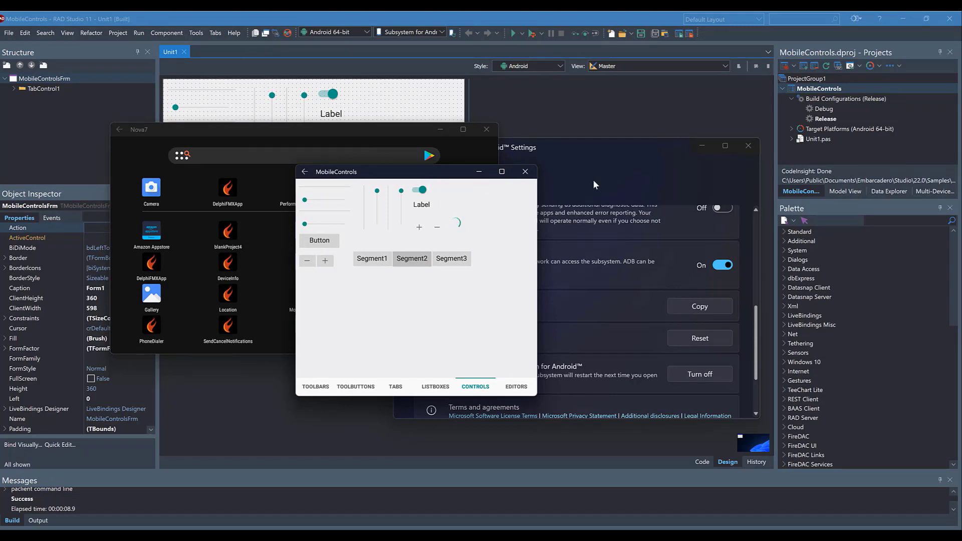
{"action": "left_click_drag", "start_coordinate": [428, 172], "coordinate": [648, 168]}
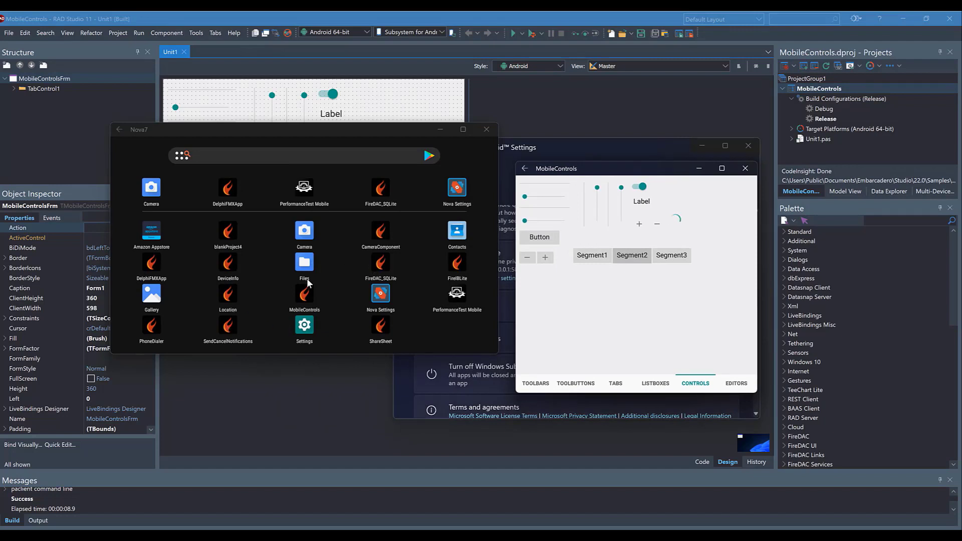
Step: Review the App info page for MobileControls from the Nova7 launcher and close it
{"action": "right_click", "coordinate": [305, 297]}
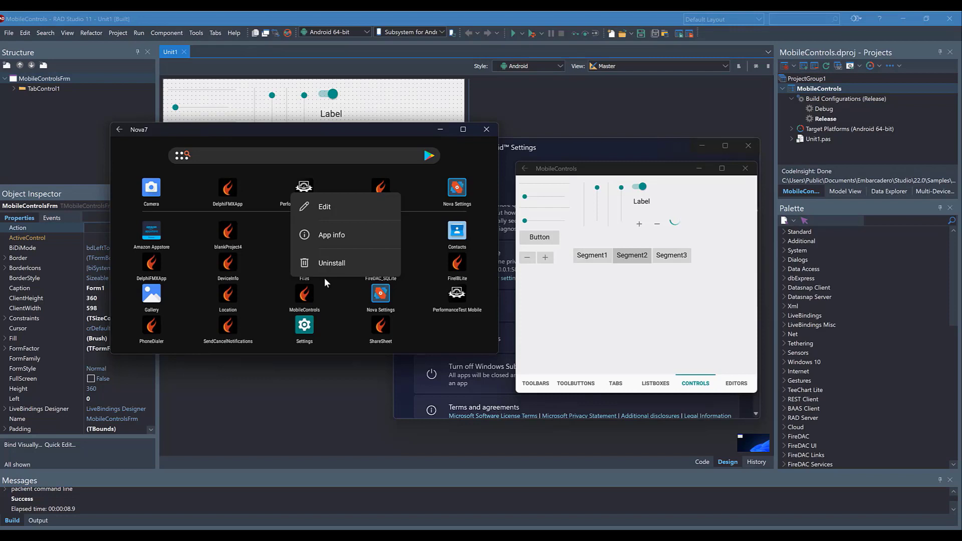
{"action": "left_click", "coordinate": [333, 236]}
{"action": "scroll", "coordinate": [209, 220], "scroll_direction": "down", "scroll_amount": 5}
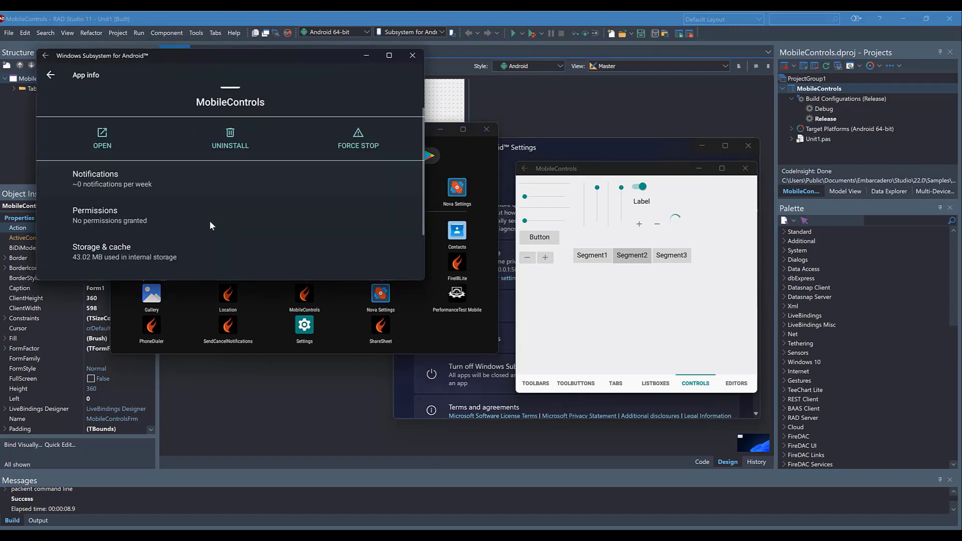
{"action": "scroll", "coordinate": [239, 245], "scroll_direction": "up", "scroll_amount": 5}
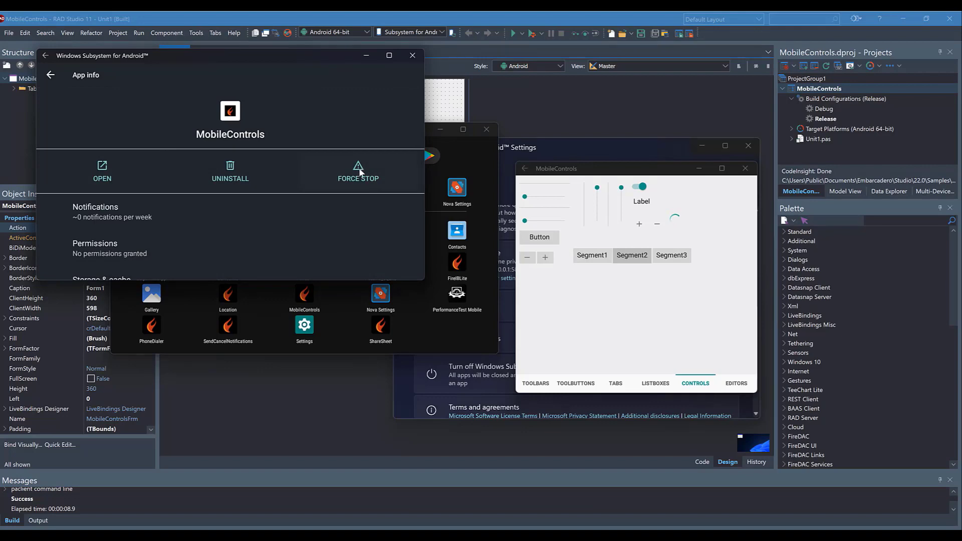
{"action": "left_click", "coordinate": [410, 59]}
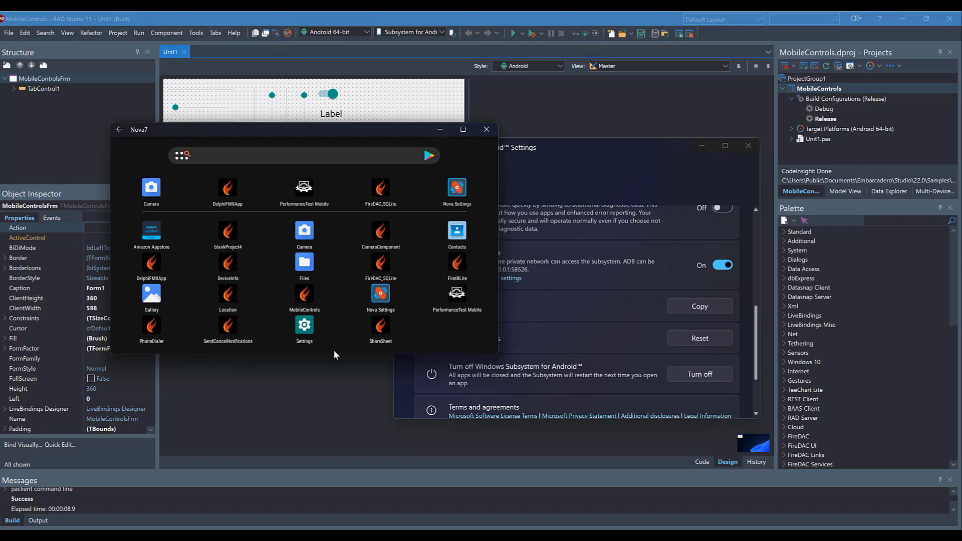
Step: Increase the height of the Nova7 launcher window
{"action": "left_click_drag", "start_coordinate": [335, 354], "coordinate": [331, 428]}
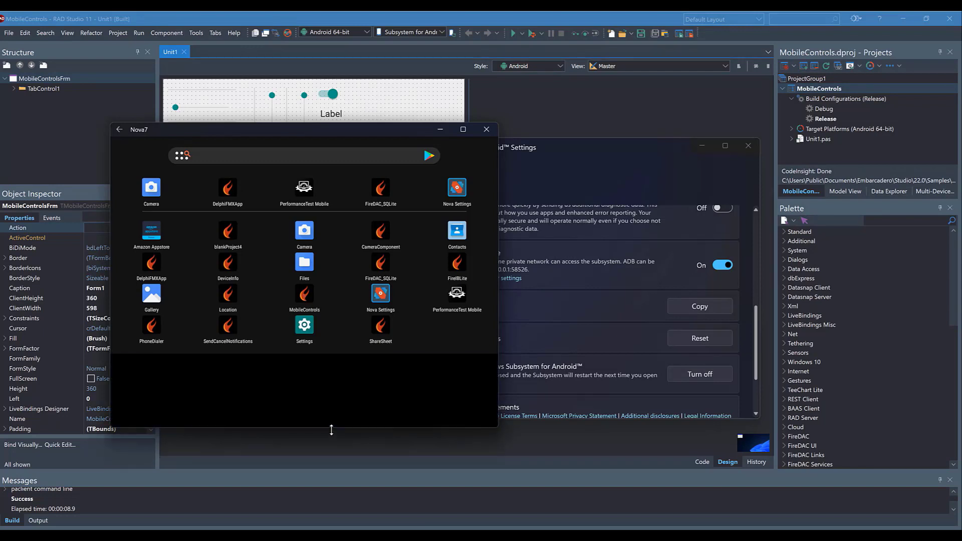